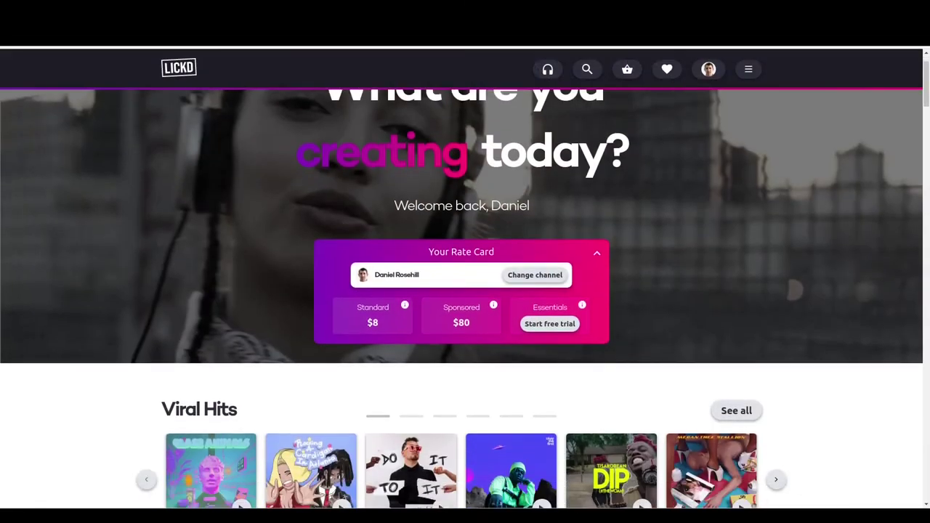
Step: Scroll down through the free tracks in YouTube Studio's Audio library
{"action": "scroll", "coordinate": [465, 291], "scroll_direction": "down", "scroll_amount": 8}
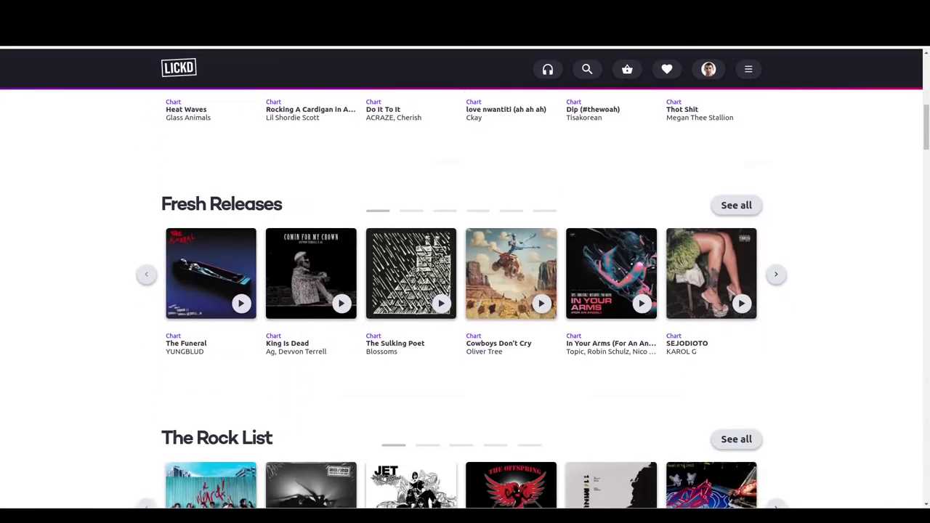
{"action": "scroll", "coordinate": [465, 290], "scroll_direction": "down", "scroll_amount": 5}
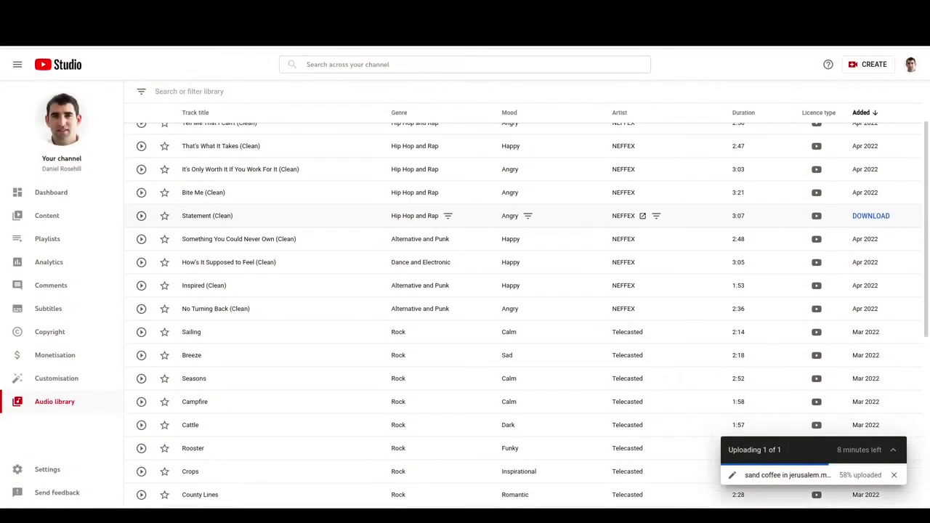
{"action": "scroll", "coordinate": [523, 284], "scroll_direction": "down", "scroll_amount": 3}
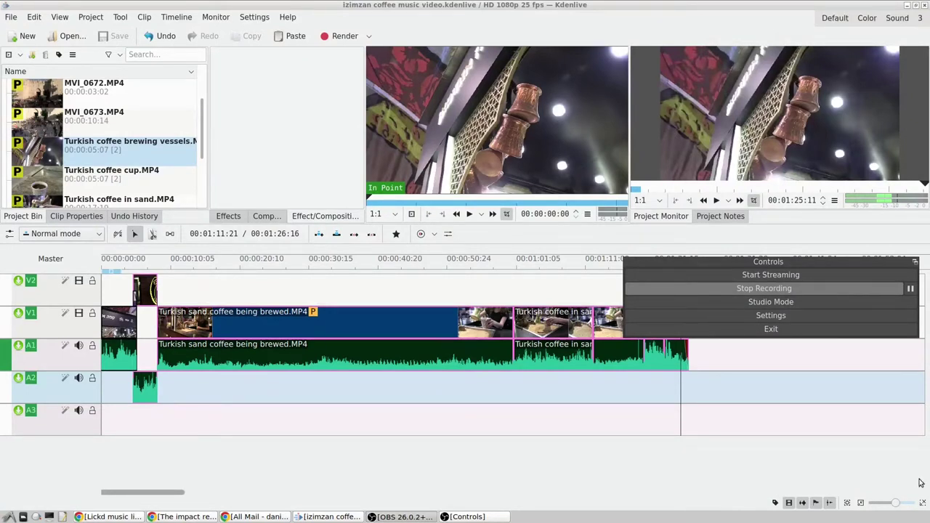
{"action": "left_click_drag", "start_coordinate": [190, 272], "coordinate": [367, 278]}
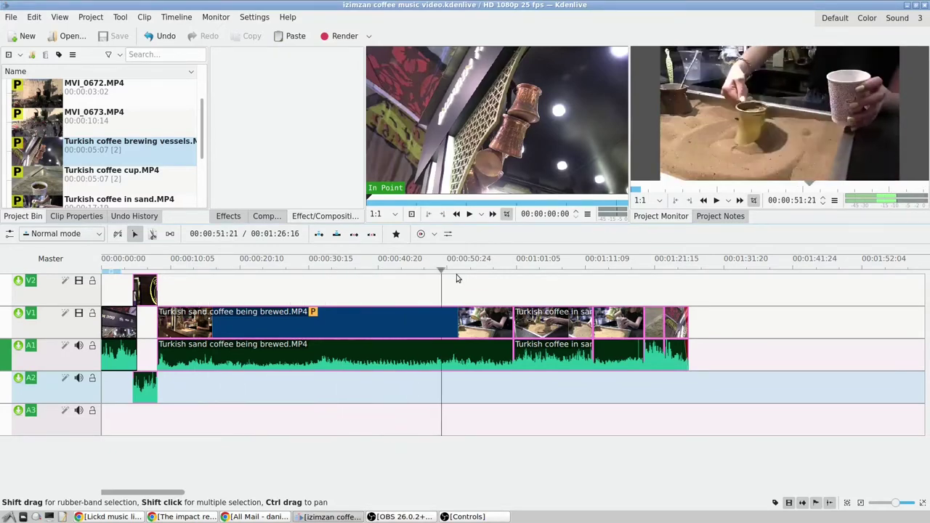
{"action": "left_click_drag", "start_coordinate": [457, 278], "coordinate": [407, 281]}
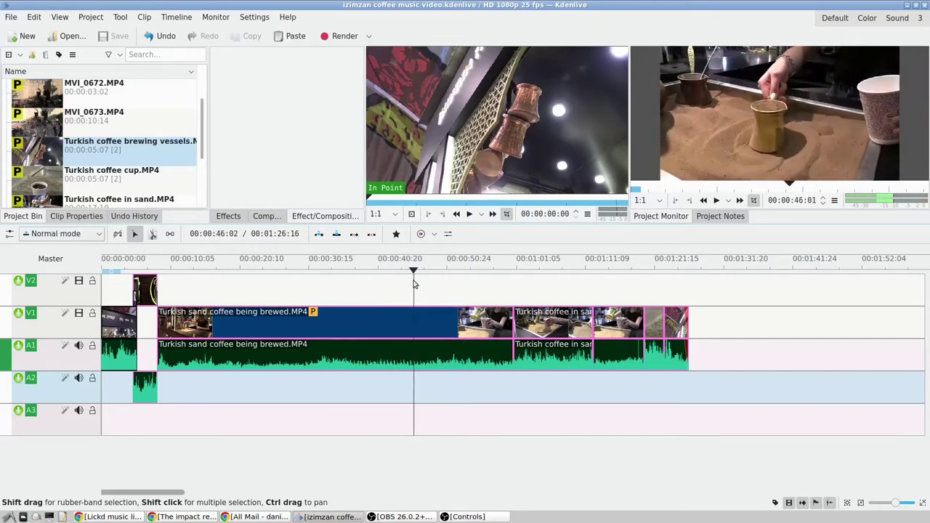
{"action": "left_click_drag", "start_coordinate": [399, 284], "coordinate": [635, 276]}
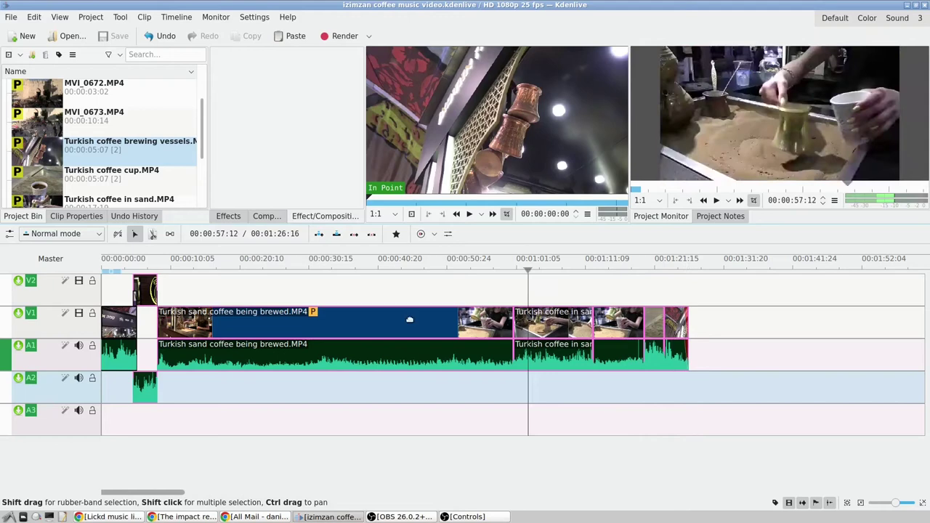
{"action": "left_click_drag", "start_coordinate": [291, 277], "coordinate": [684, 288]}
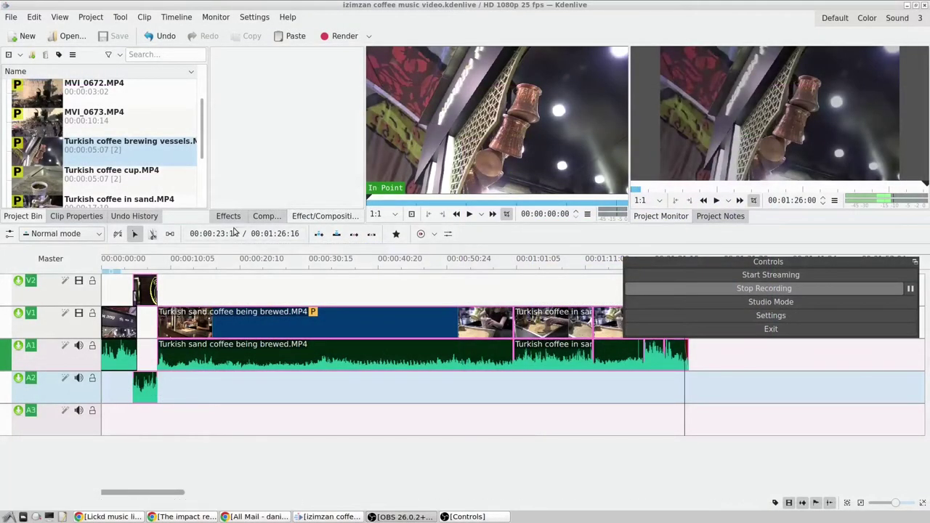
Step: Apply the Audio correction Gain effect to the whole A1 track and set it to 0%
{"action": "left_click", "coordinate": [225, 222]}
{"action": "left_click", "coordinate": [228, 217]}
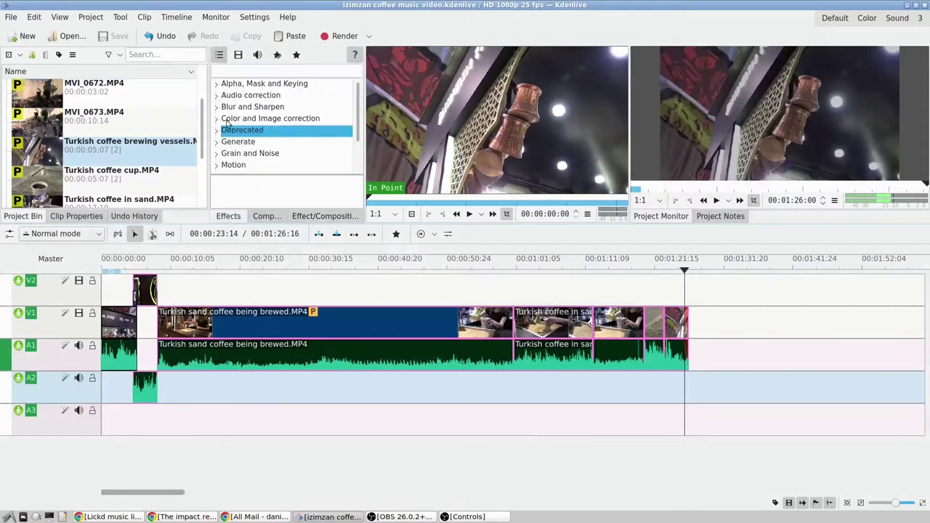
{"action": "left_click", "coordinate": [216, 97]}
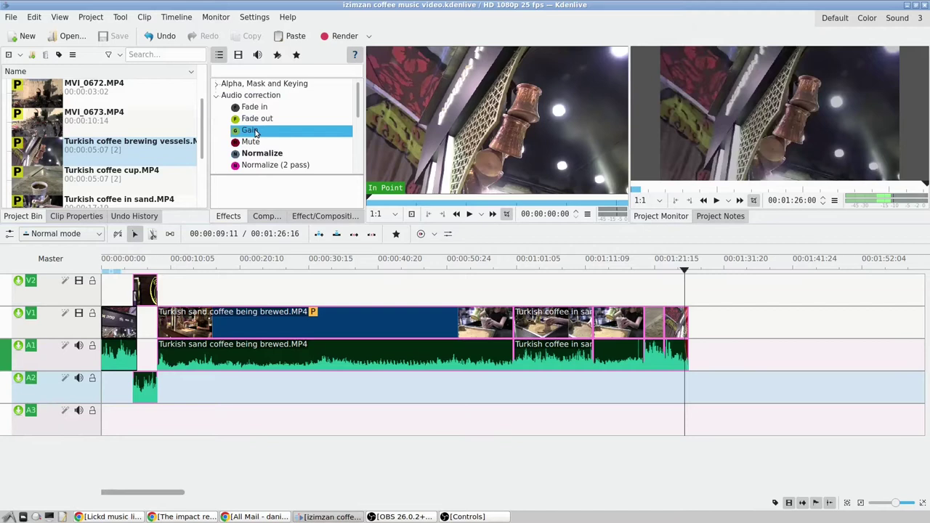
{"action": "left_click_drag", "start_coordinate": [254, 133], "coordinate": [167, 302]}
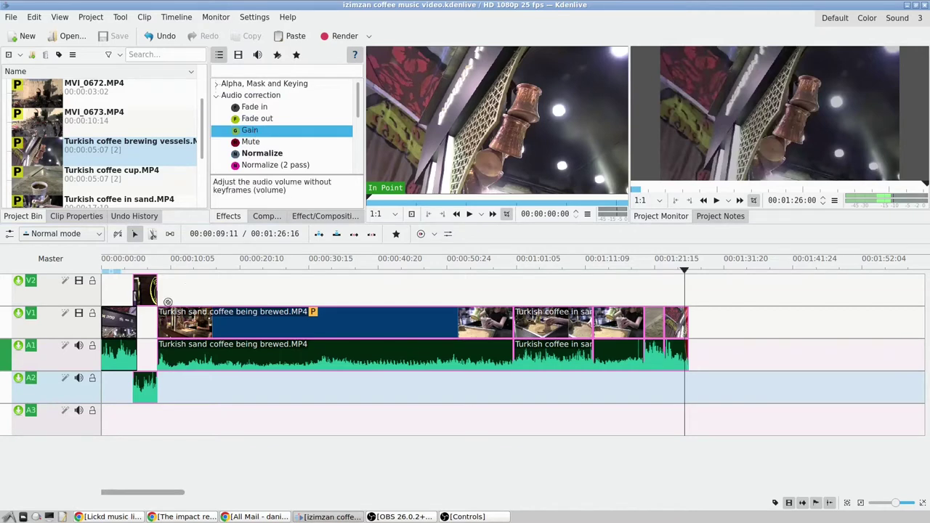
{"action": "left_click_drag", "start_coordinate": [76, 346], "coordinate": [78, 349]}
{"action": "left_click", "coordinate": [64, 347]}
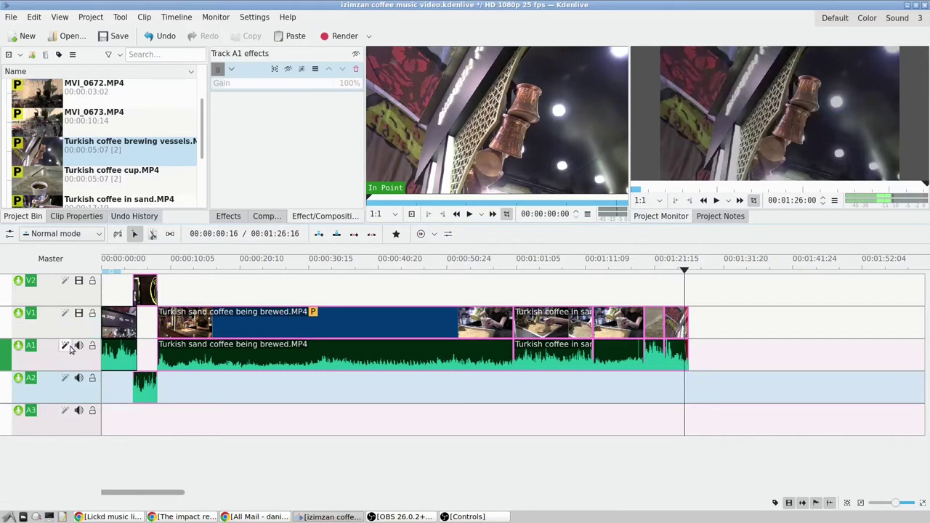
{"action": "left_click", "coordinate": [283, 86]}
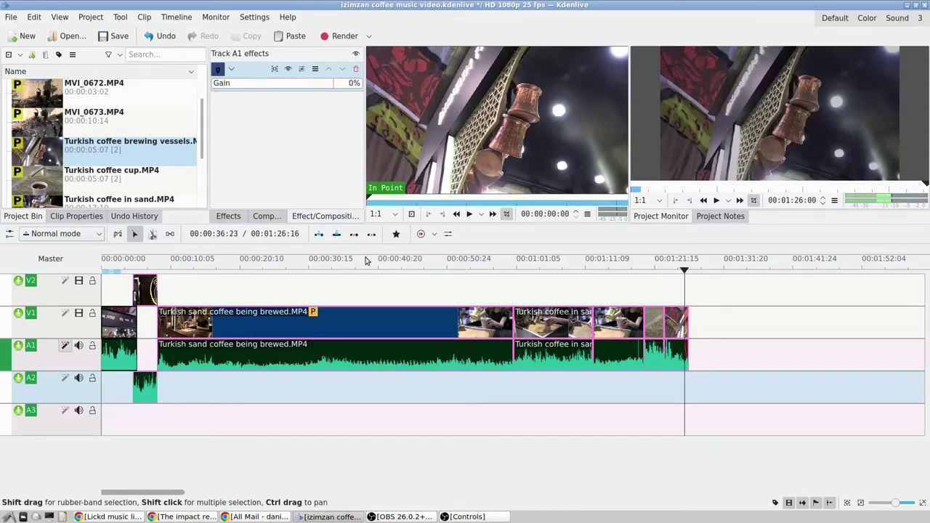
Step: Play the timeline from the start, jumping ahead to about 00:00:38, to check the silenced audio
{"action": "left_click_drag", "start_coordinate": [688, 272], "coordinate": [26, 274]}
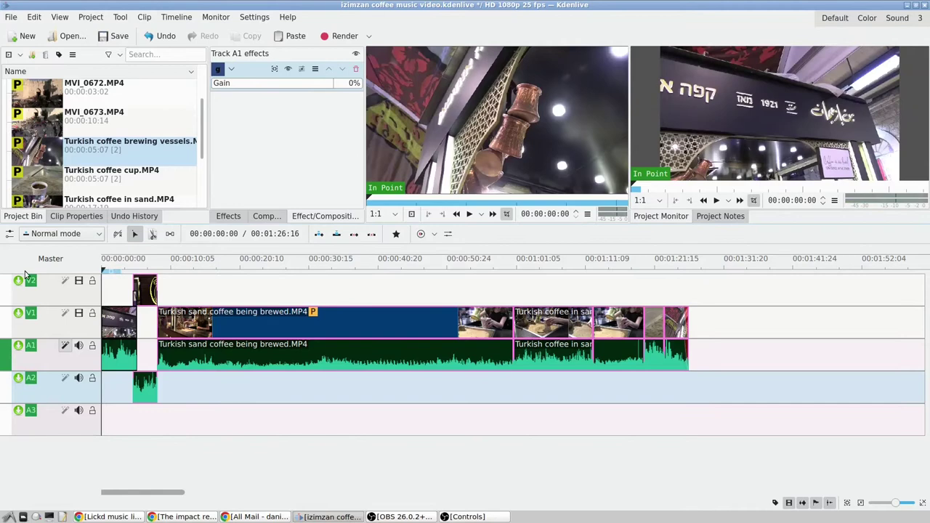
{"action": "key", "text": "space"}
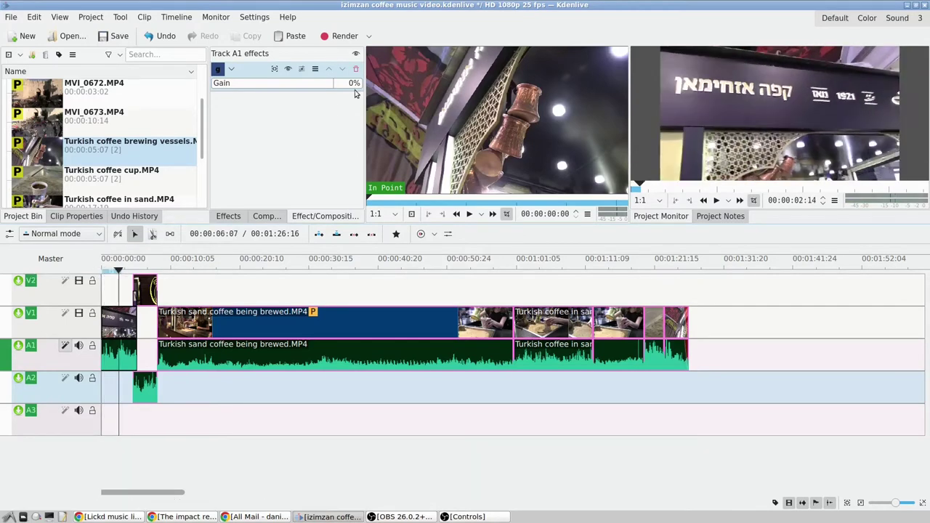
{"action": "left_click_drag", "start_coordinate": [182, 271], "coordinate": [361, 272]}
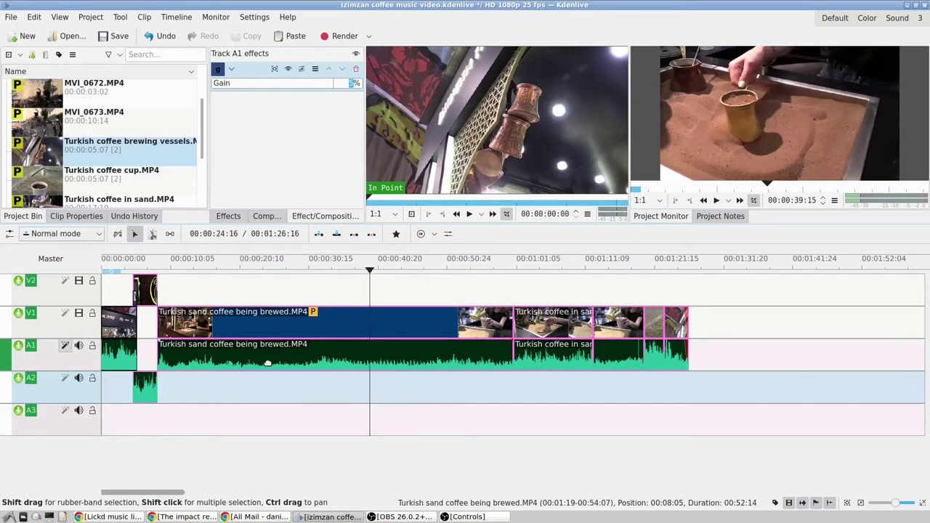
{"action": "left_click", "coordinate": [181, 356]}
{"action": "mouse_move", "coordinate": [74, 330]}
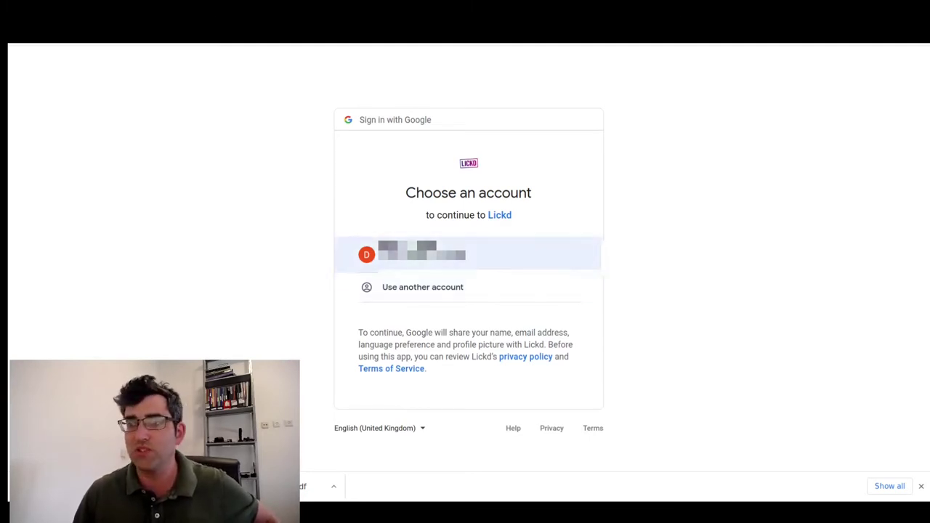
Step: Choose the Google account on the Choose an account page to continue to Lickd
{"action": "left_click", "coordinate": [410, 254]}
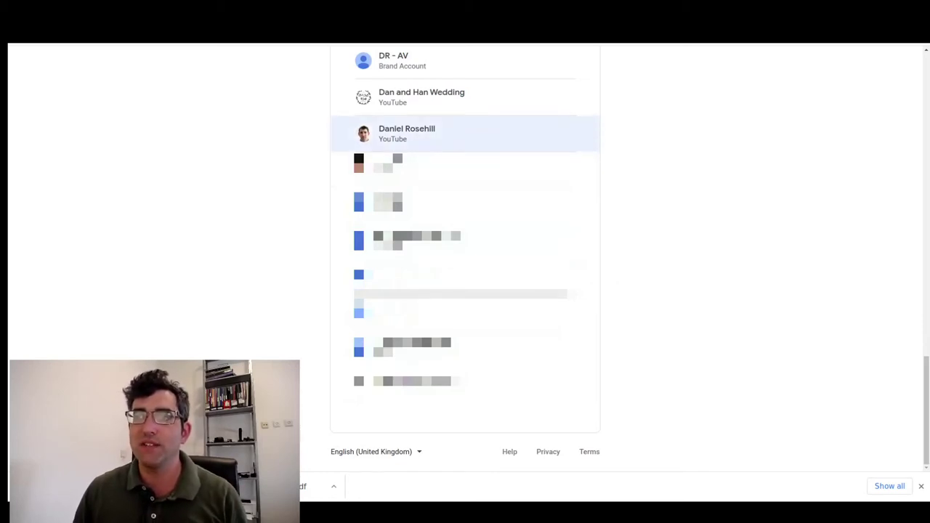
Step: Pick the YouTube channel from the Google account list to connect to Lickd
{"action": "left_click", "coordinate": [436, 133]}
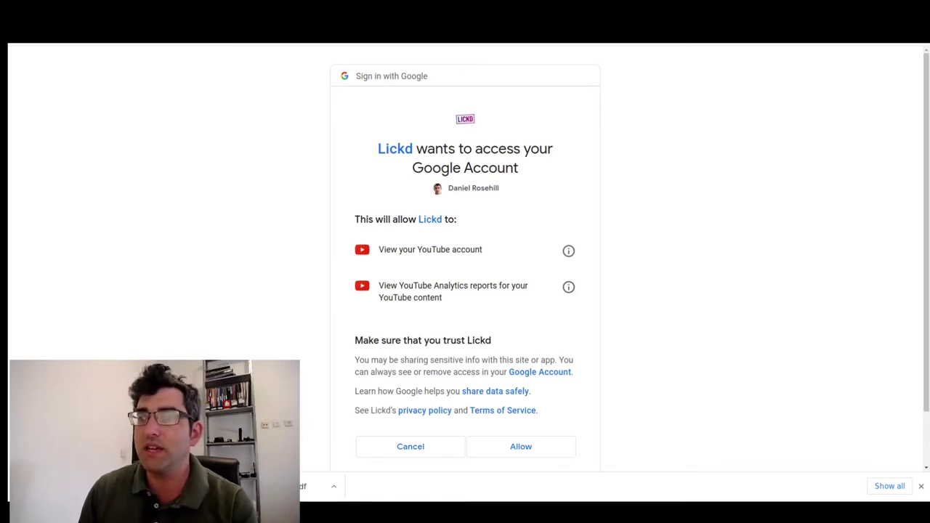
{"action": "left_click", "coordinate": [568, 251]}
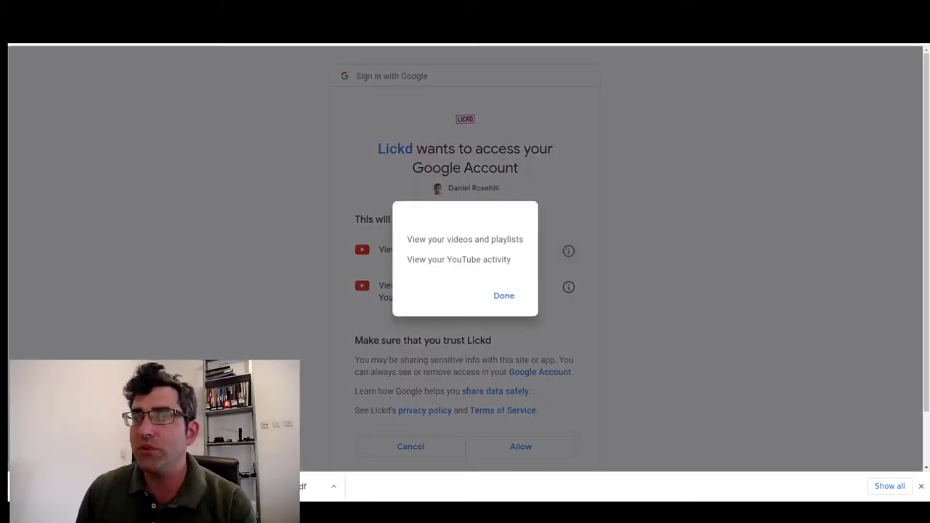
{"action": "left_click_drag", "start_coordinate": [407, 239], "coordinate": [523, 239]}
{"action": "left_click_drag", "start_coordinate": [412, 260], "coordinate": [504, 259]}
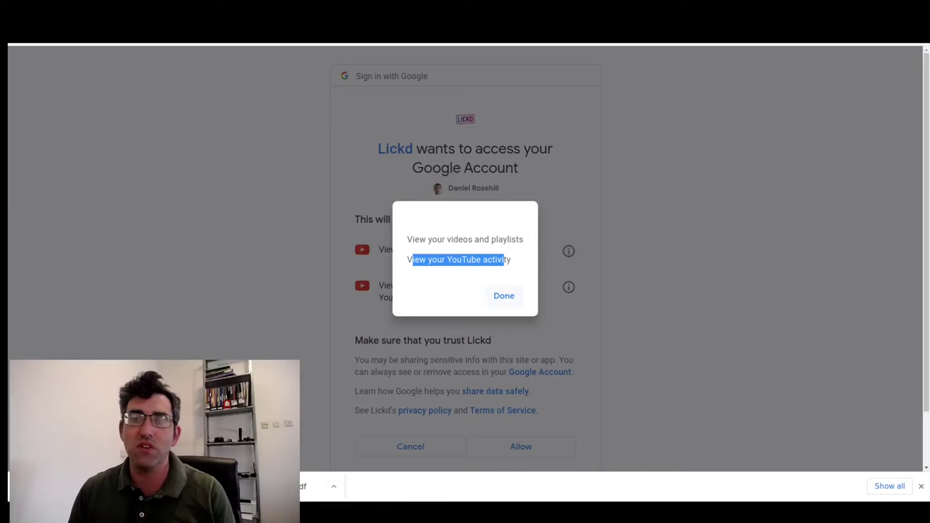
{"action": "left_click", "coordinate": [503, 296]}
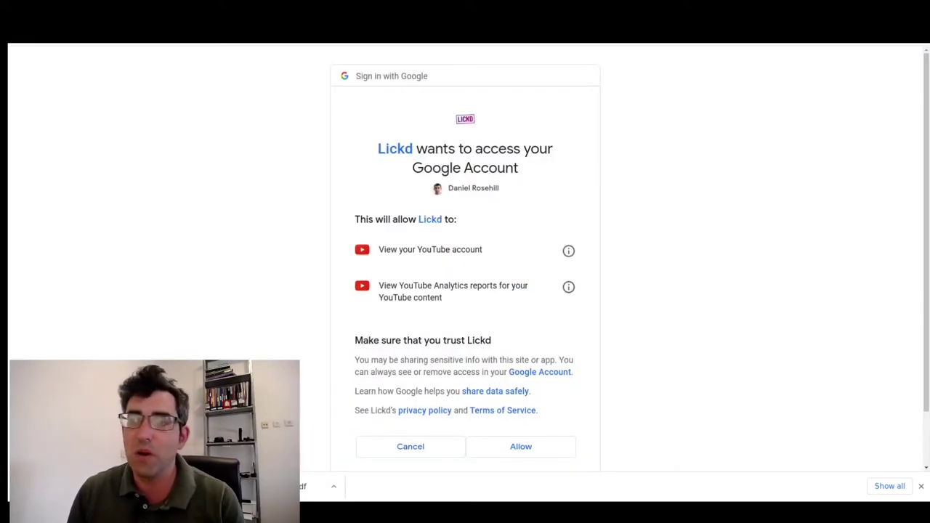
{"action": "left_click_drag", "start_coordinate": [379, 285], "coordinate": [455, 285]}
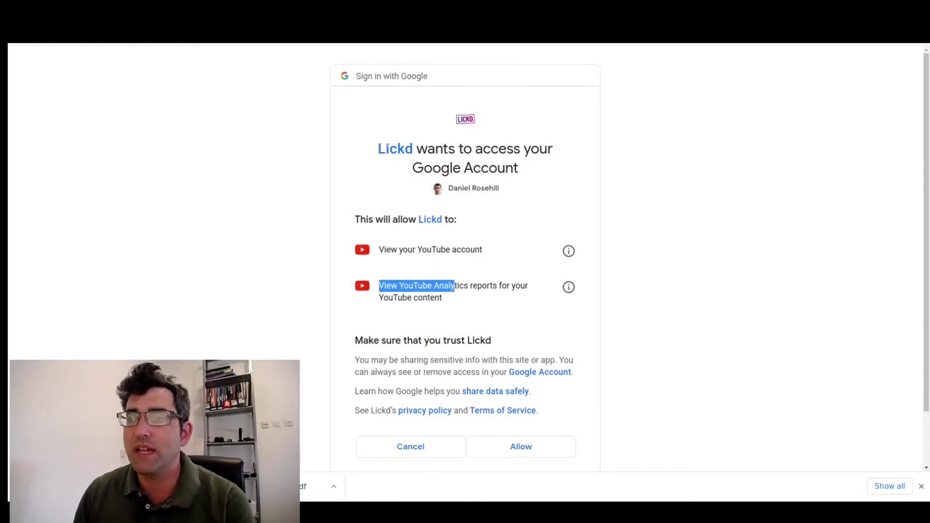
{"action": "left_click", "coordinate": [569, 287]}
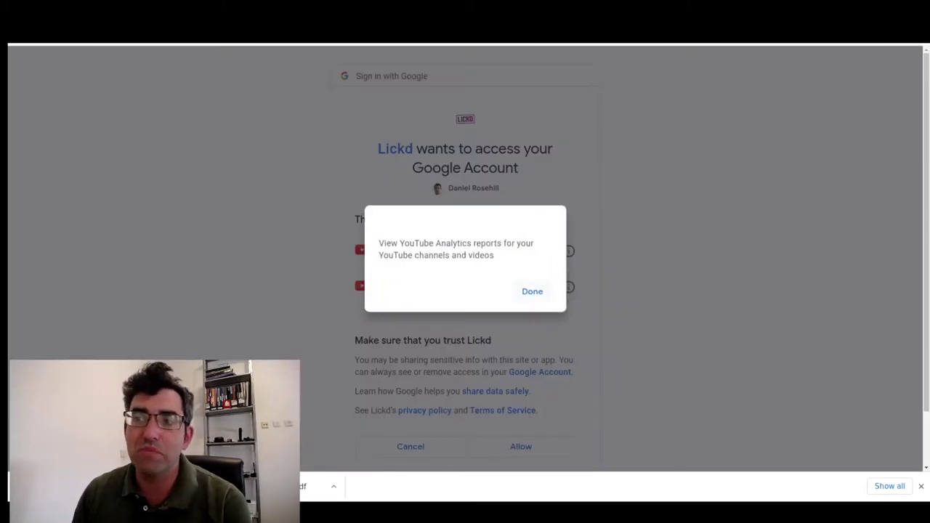
{"action": "left_click", "coordinate": [532, 292]}
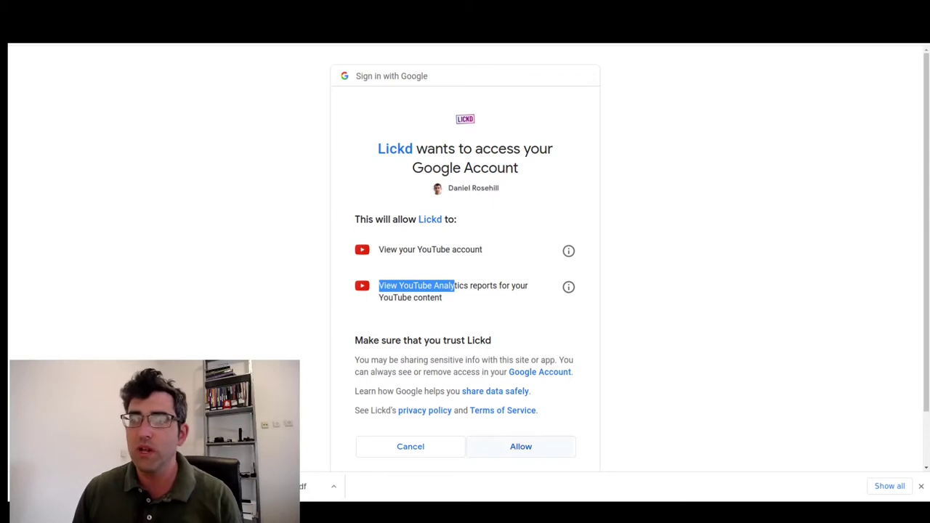
Step: Allow Lickd access to the YouTube account on Google's consent screen
{"action": "left_click", "coordinate": [521, 446]}
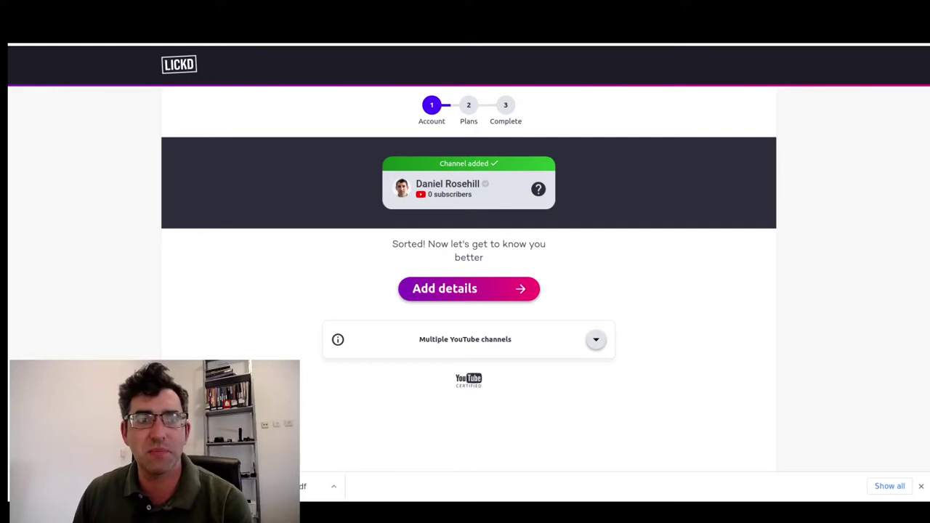
Step: Enter the full name, choose Israel as country of residence, and accept the Terms and Privacy Policy
{"action": "left_click", "coordinate": [469, 289]}
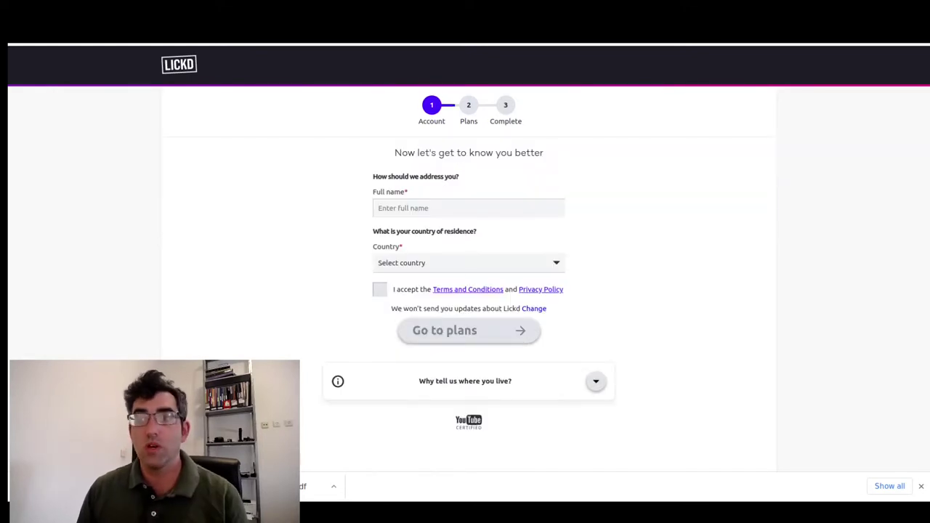
{"action": "left_click", "coordinate": [469, 208]}
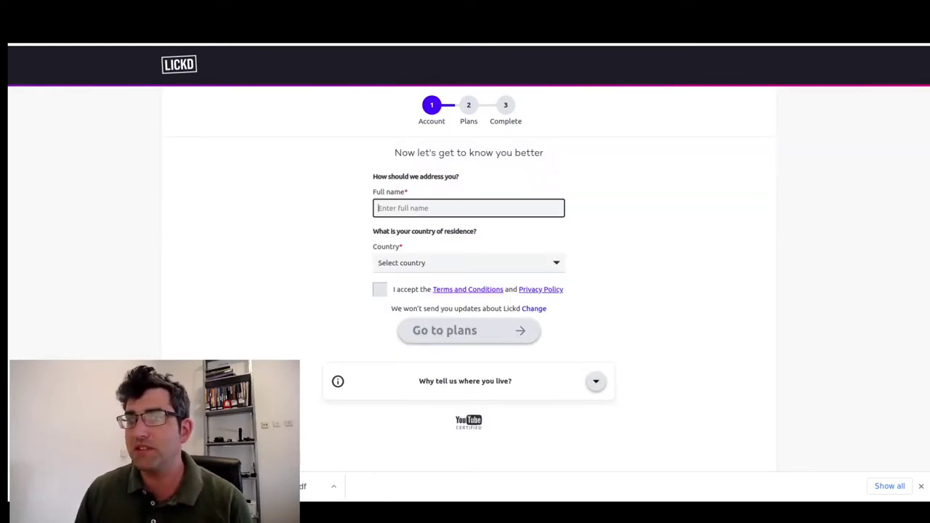
{"action": "type", "text": "Daniel Rosehill"}
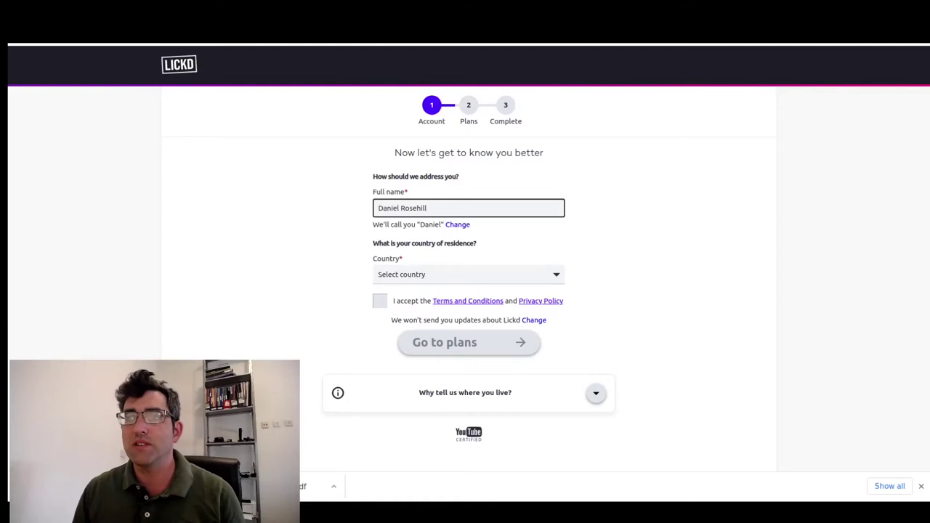
{"action": "left_click", "coordinate": [468, 274]}
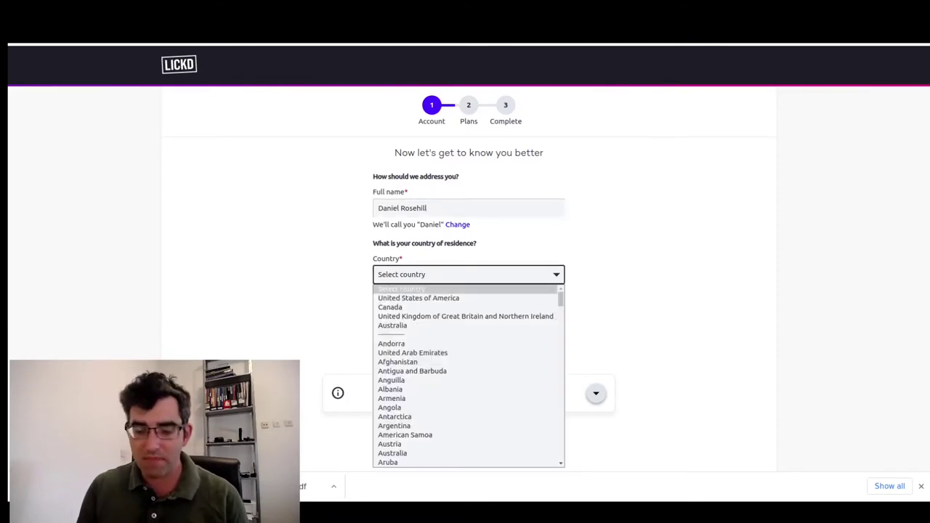
{"action": "type", "text": "isr"}
{"action": "key", "text": "Return"}
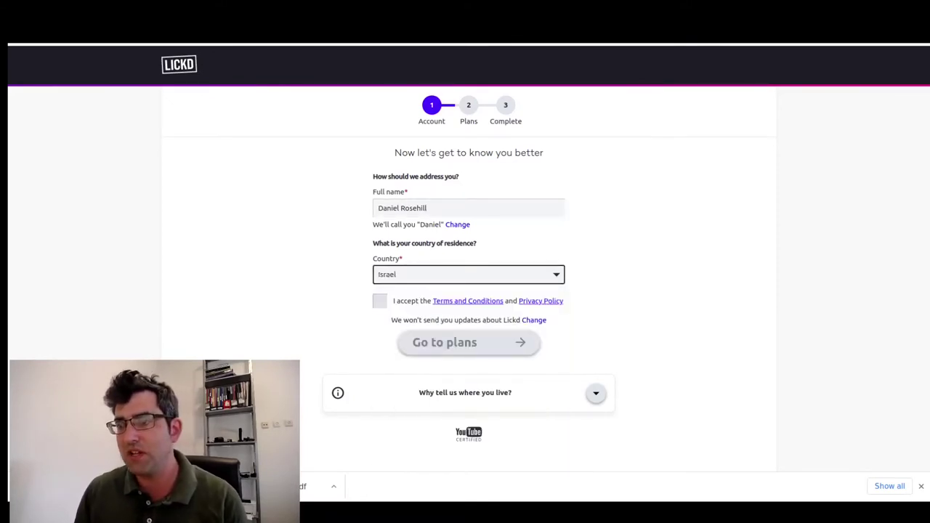
{"action": "key", "text": "Tab"}
{"action": "key", "text": "space"}
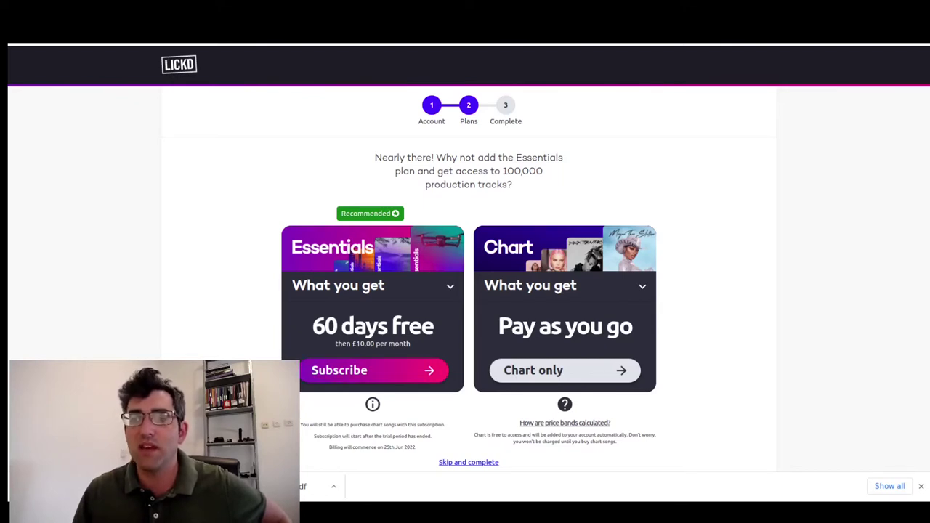
Step: Highlight the £10.00 monthly price that applies after the Essentials trial
{"action": "left_click_drag", "start_coordinate": [352, 344], "coordinate": [410, 344]}
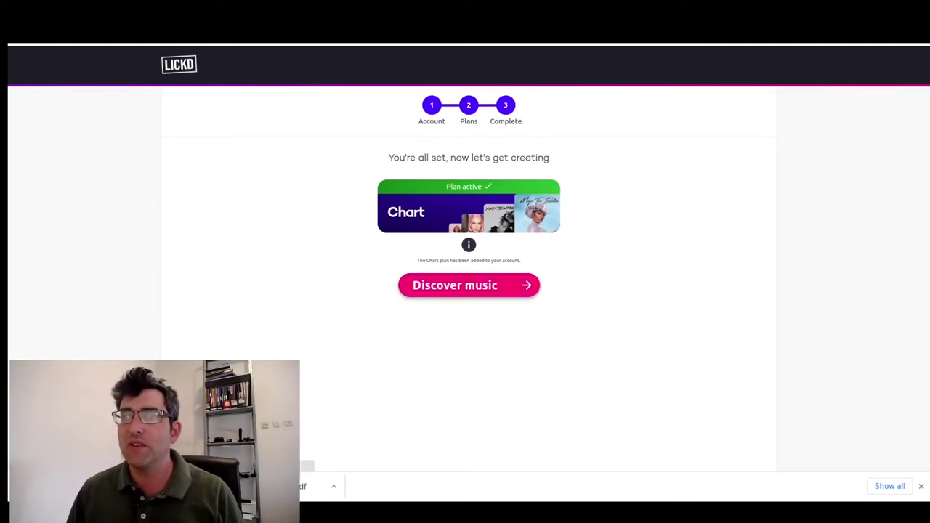
Step: Leave the setup complete page for the home page showing the Standard £6 and Sponsored £60 rate card
{"action": "left_click", "coordinate": [469, 285]}
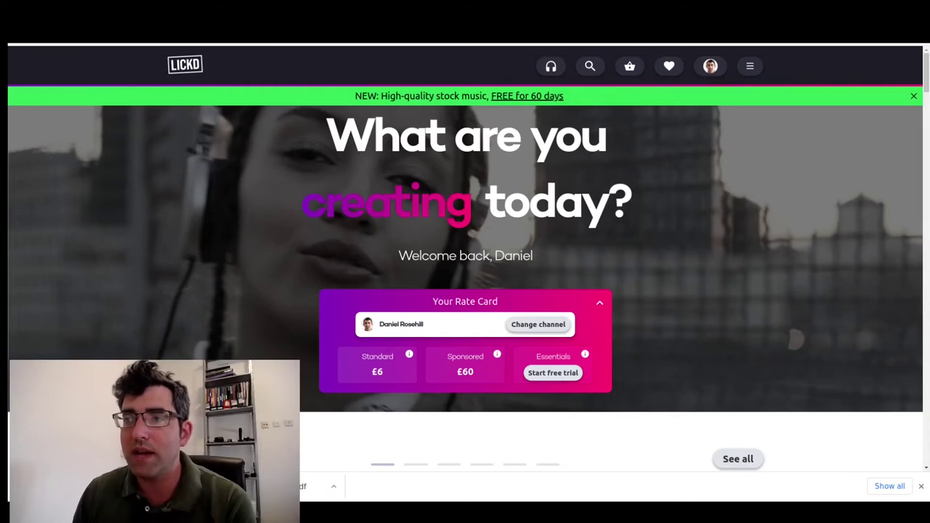
Step: Open the Standard licence info popup, highlight its explanation, then close and reopen it
{"action": "left_click", "coordinate": [409, 354]}
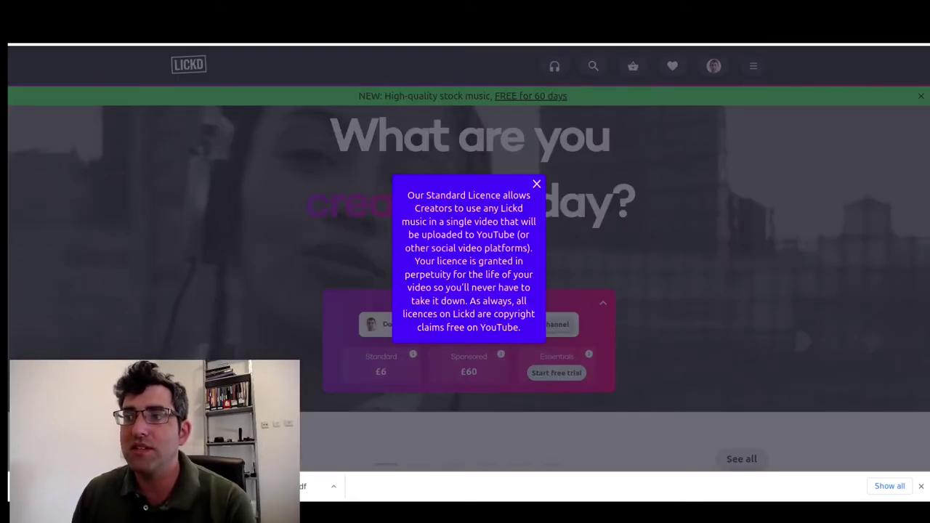
{"action": "left_click_drag", "start_coordinate": [407, 195], "coordinate": [521, 327]}
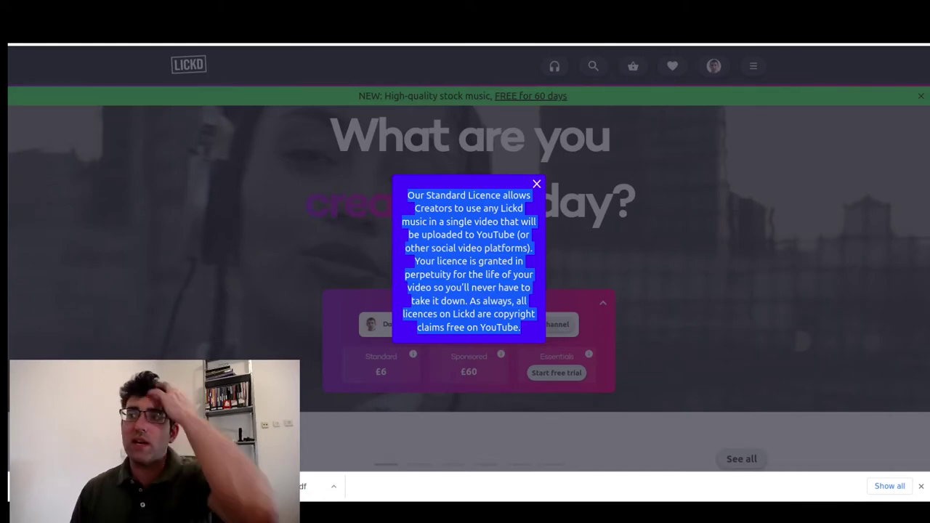
{"action": "left_click", "coordinate": [537, 183]}
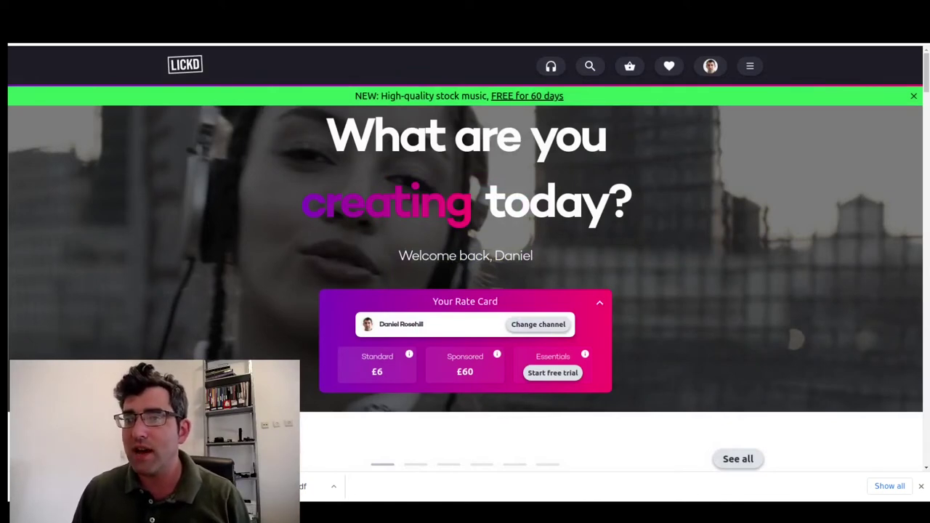
{"action": "left_click", "coordinate": [409, 354]}
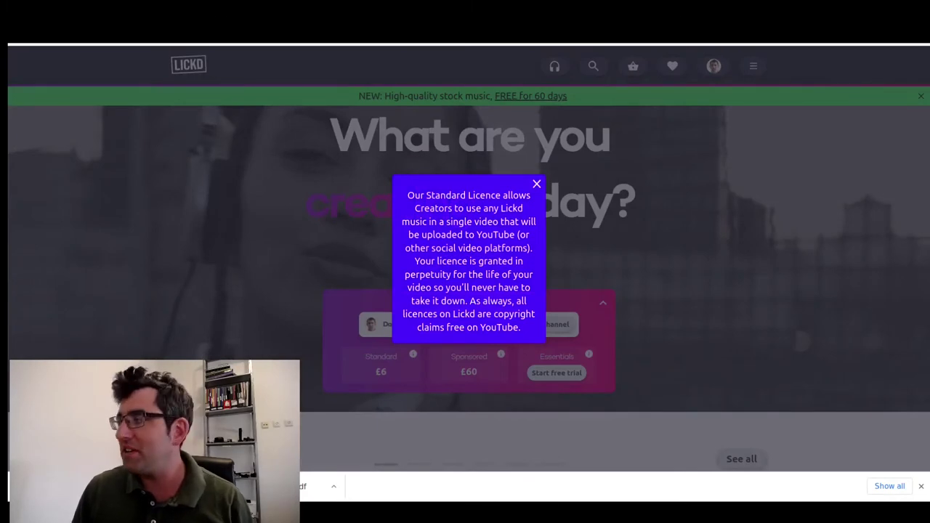
Step: Dismiss the Standard licence popup to return to the home page rate card
{"action": "left_click", "coordinate": [537, 183]}
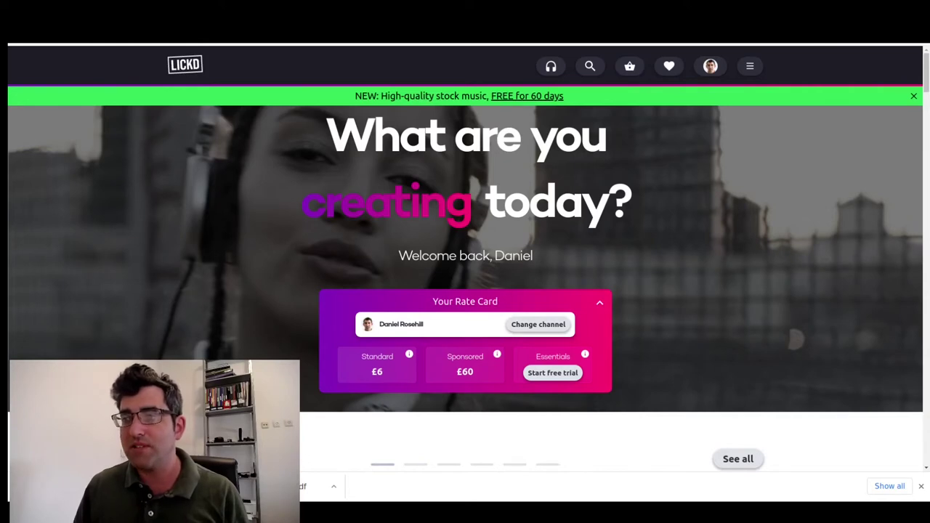
Step: Check the Brand Sponsored licence explanation, then scroll down toward the Habibi - Amr Diab track
{"action": "left_click", "coordinate": [497, 354]}
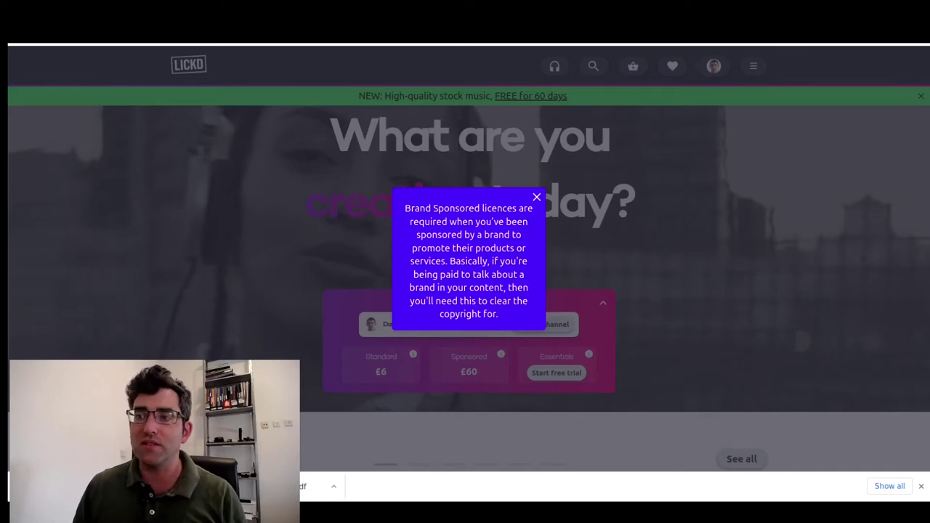
{"action": "left_click", "coordinate": [536, 197]}
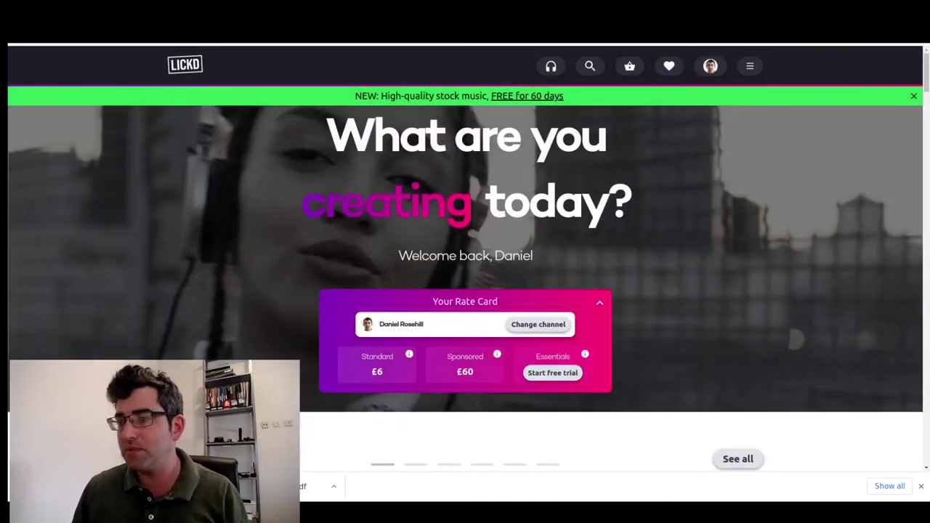
{"action": "scroll", "coordinate": [465, 291], "scroll_direction": "down", "scroll_amount": 1}
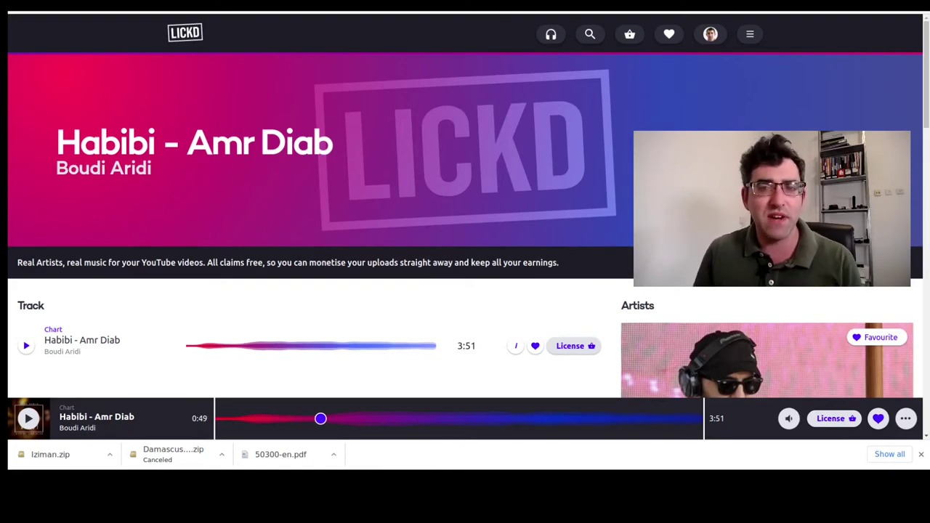
Step: Review the Price section and start licensing Habibi - Amr Diab at the £6.00 price
{"action": "scroll", "coordinate": [465, 225], "scroll_direction": "down", "scroll_amount": 3}
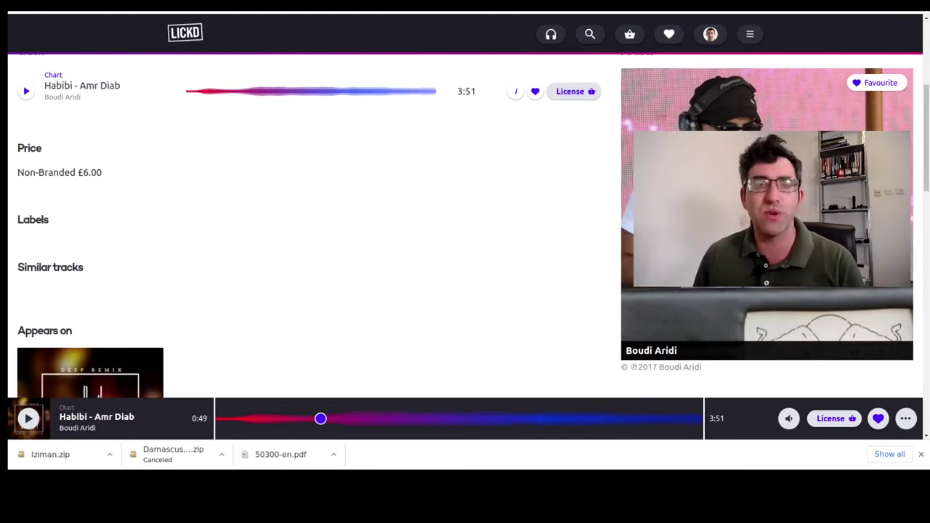
{"action": "scroll", "coordinate": [465, 225], "scroll_direction": "up", "scroll_amount": 2}
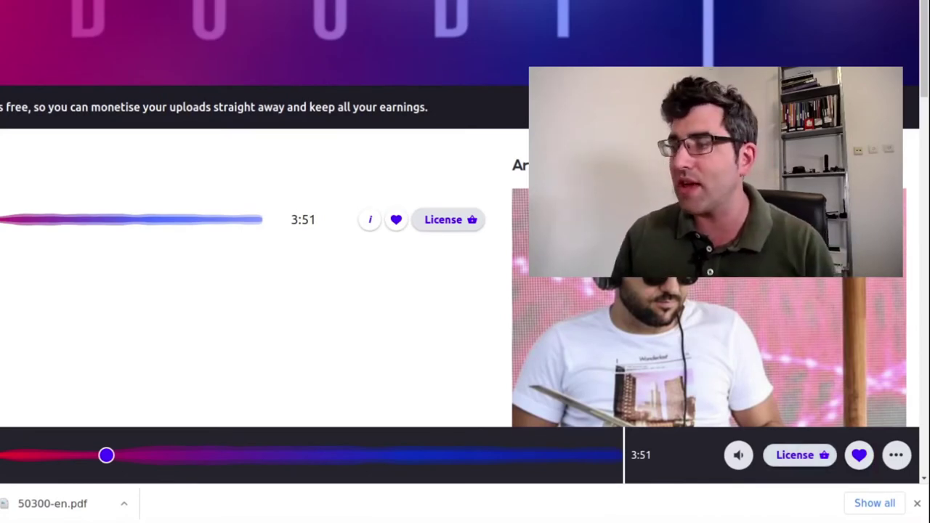
{"action": "left_click", "coordinate": [799, 455]}
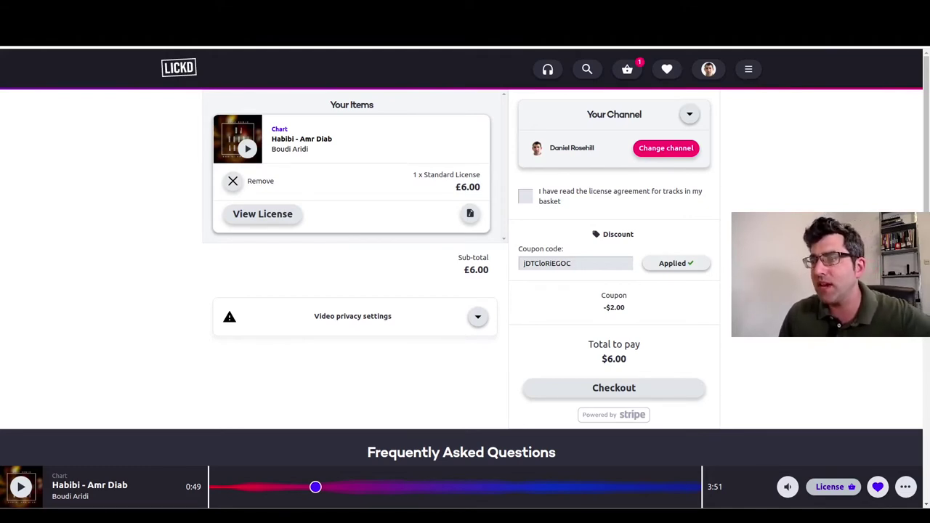
{"action": "left_click_drag", "start_coordinate": [603, 307], "coordinate": [625, 308]}
{"action": "scroll", "coordinate": [625, 307], "scroll_direction": "down", "scroll_amount": 1}
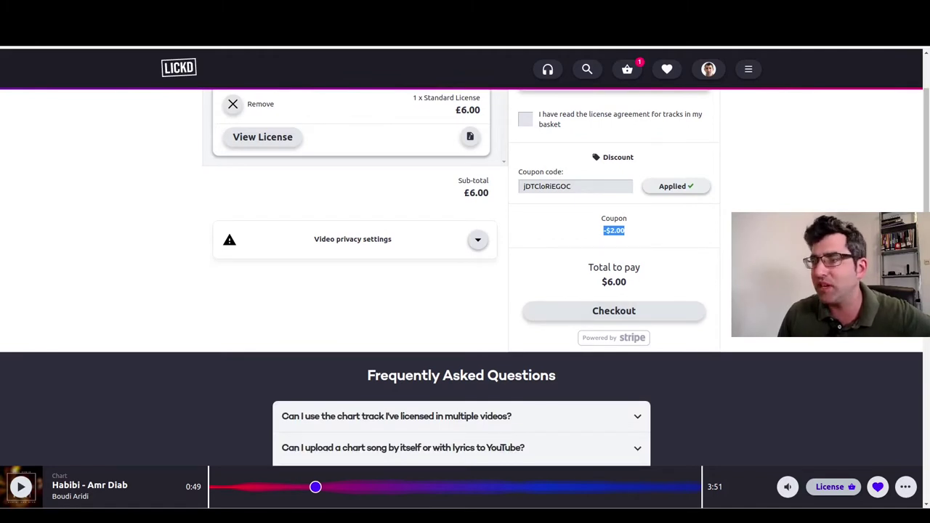
{"action": "scroll", "coordinate": [465, 271], "scroll_direction": "up", "scroll_amount": 1}
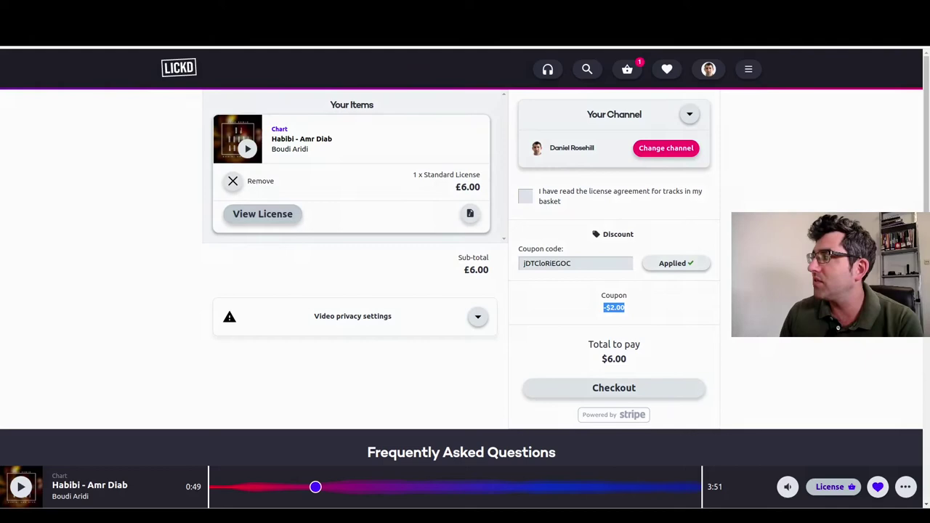
{"action": "left_click", "coordinate": [262, 214]}
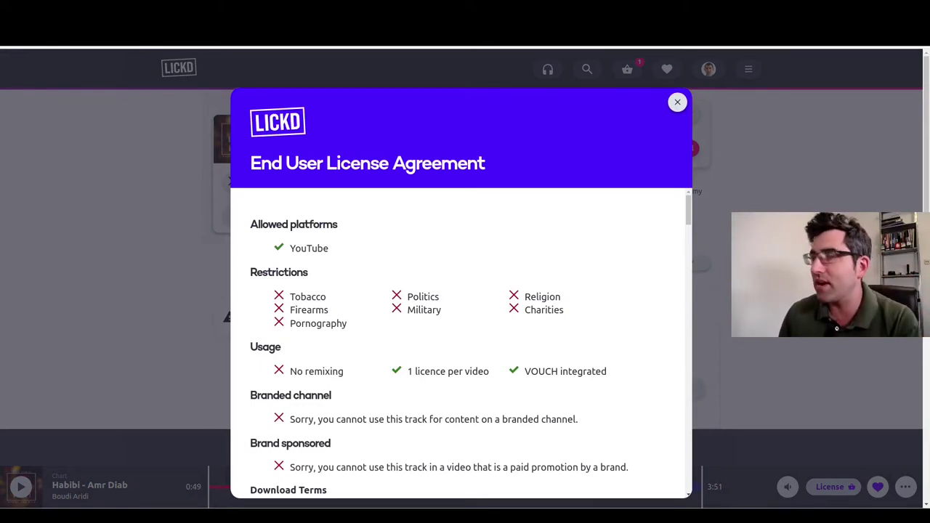
{"action": "left_click_drag", "start_coordinate": [250, 223], "coordinate": [329, 249]}
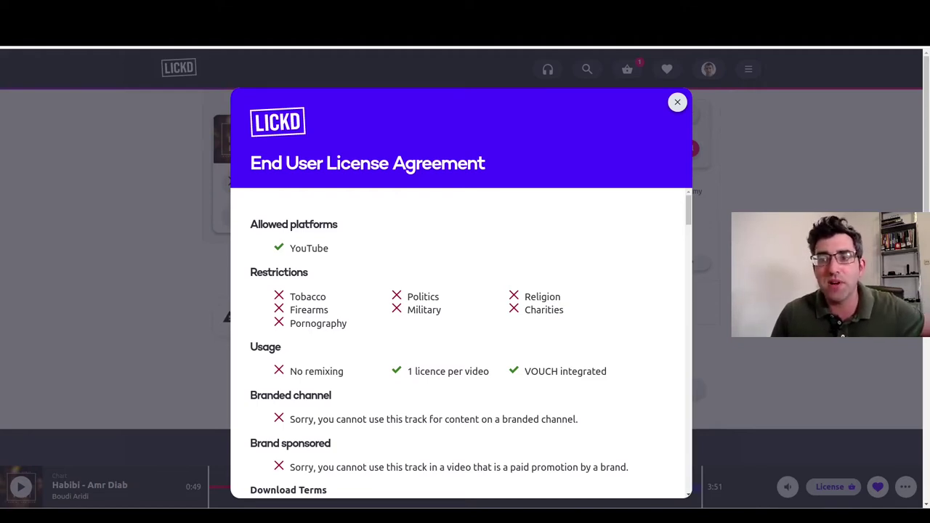
{"action": "scroll", "coordinate": [461, 344], "scroll_direction": "down", "scroll_amount": 2}
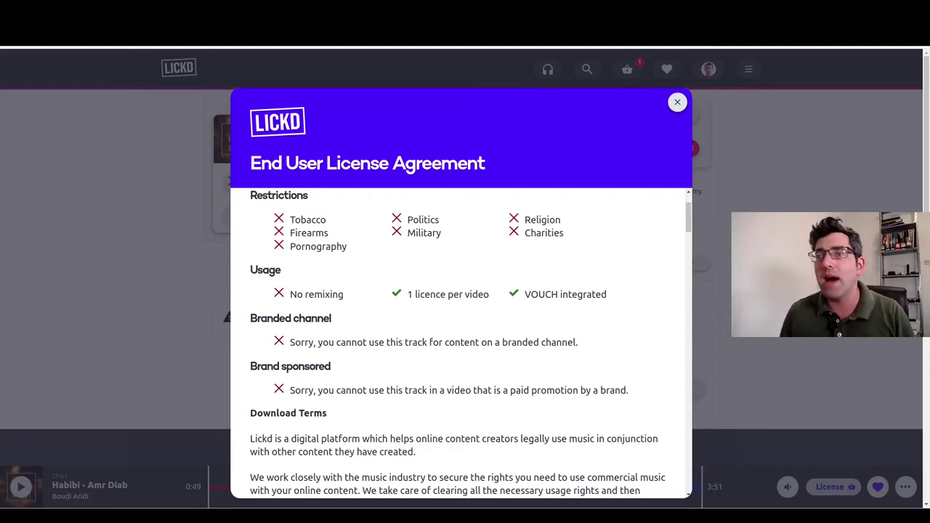
{"action": "left_click_drag", "start_coordinate": [407, 219], "coordinate": [439, 221]}
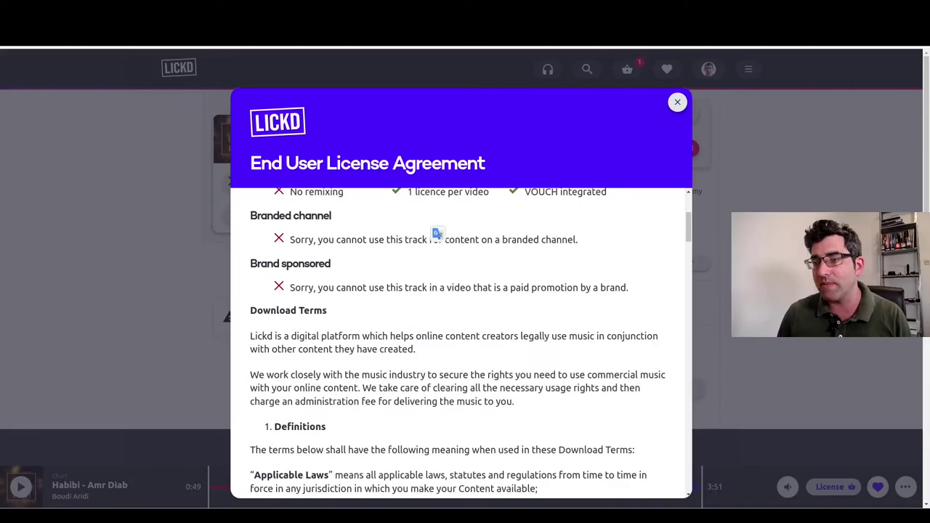
{"action": "scroll", "coordinate": [437, 233], "scroll_direction": "down", "scroll_amount": 15}
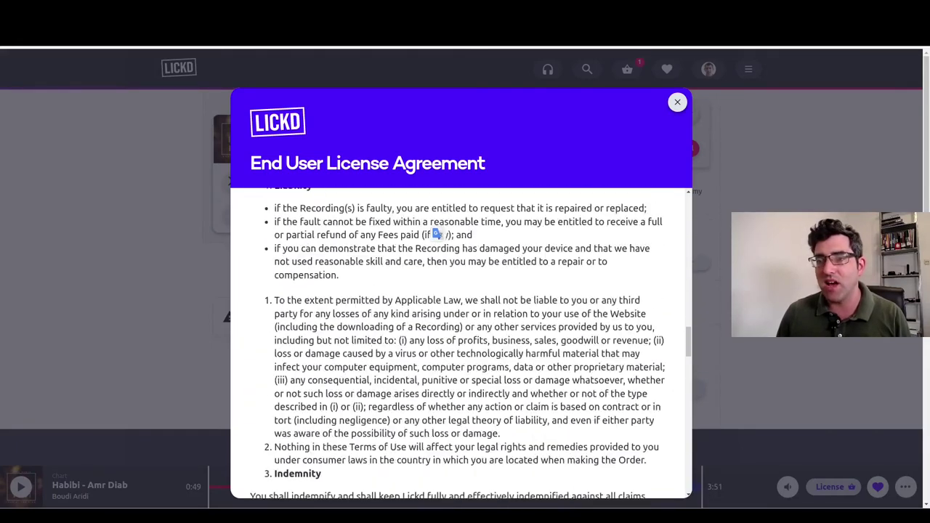
{"action": "scroll", "coordinate": [436, 233], "scroll_direction": "down", "scroll_amount": 20}
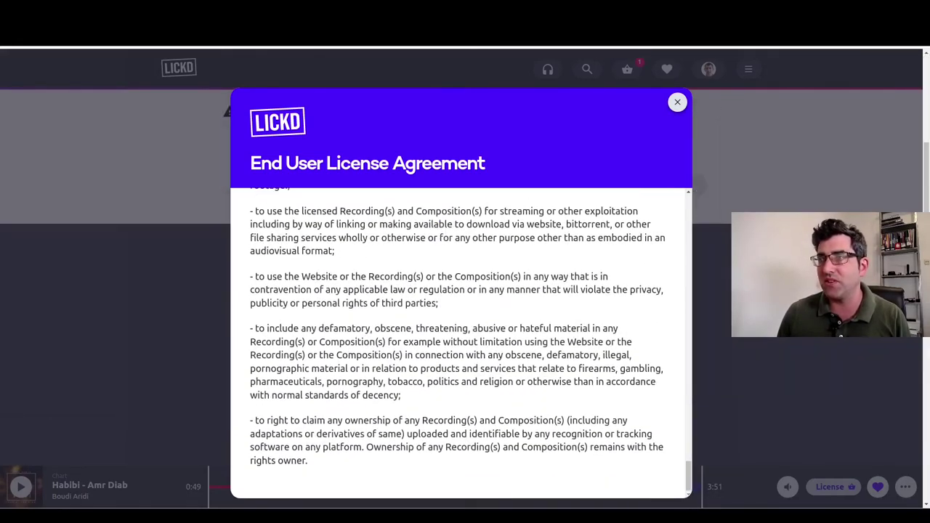
{"action": "key", "text": "Escape"}
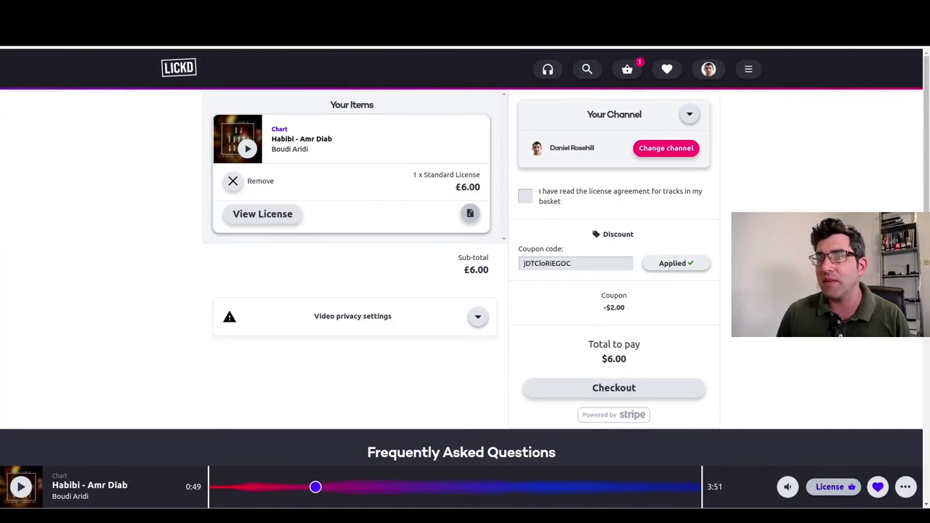
Step: Review the checkout page for the Habibi - Amr Diab licence
{"action": "mouse_move", "coordinate": [470, 213]}
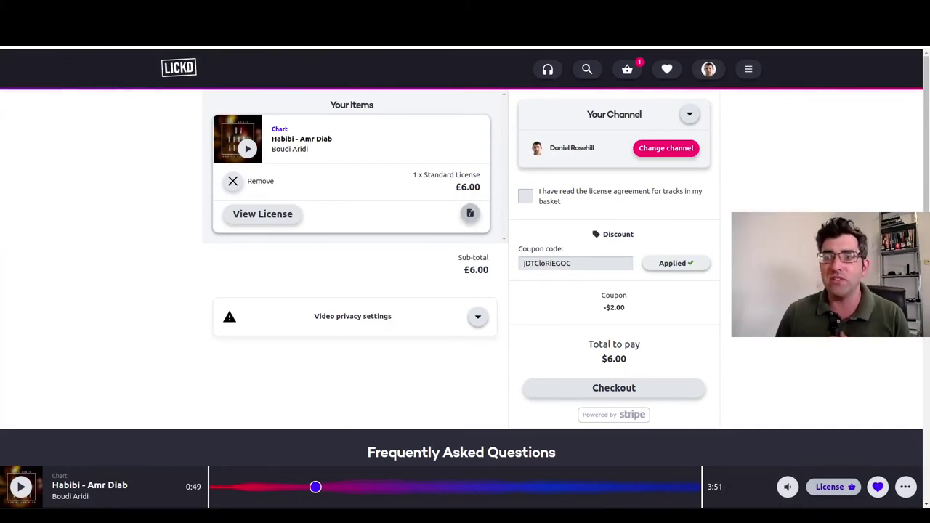
{"action": "scroll", "coordinate": [465, 290], "scroll_direction": "down", "scroll_amount": 1}
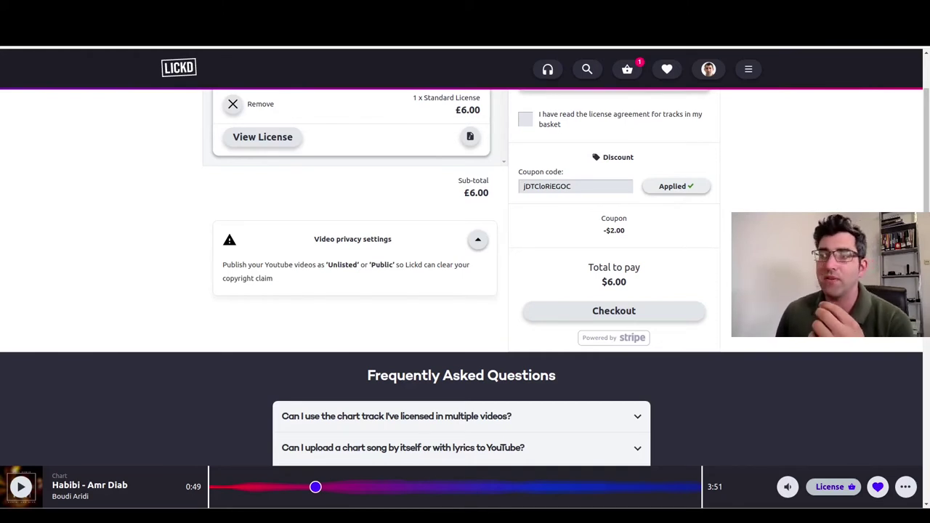
{"action": "scroll", "coordinate": [465, 262], "scroll_direction": "up", "scroll_amount": 1}
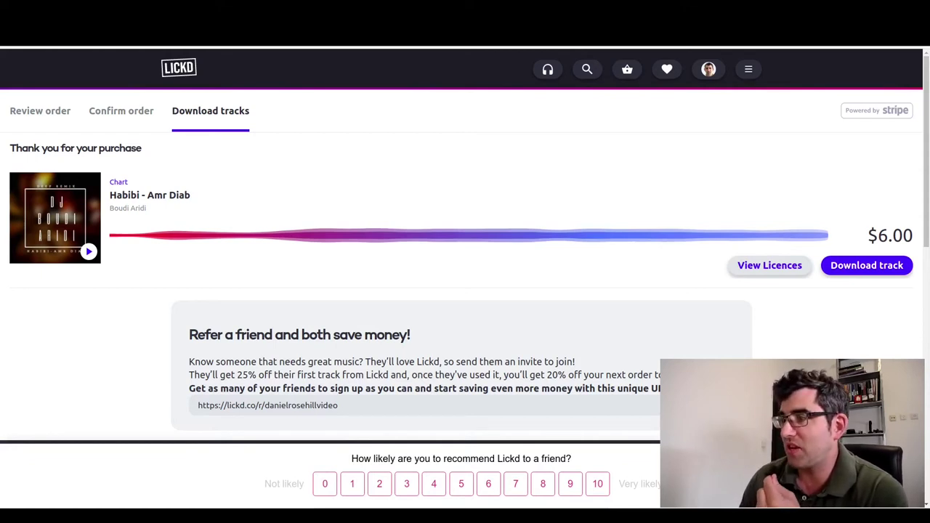
{"action": "left_click", "coordinate": [770, 265]}
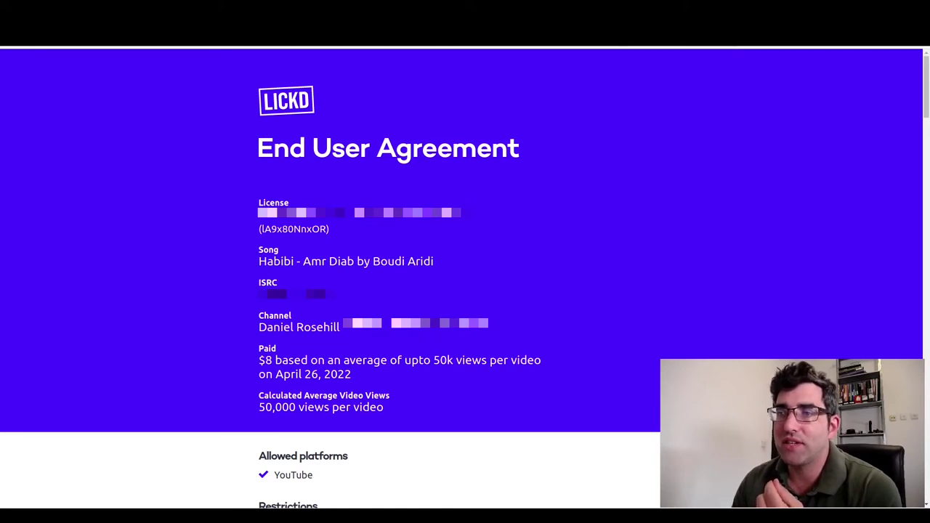
Step: Close the End User Agreement page to return to the Licenses list
{"action": "key", "text": "ctrl+w"}
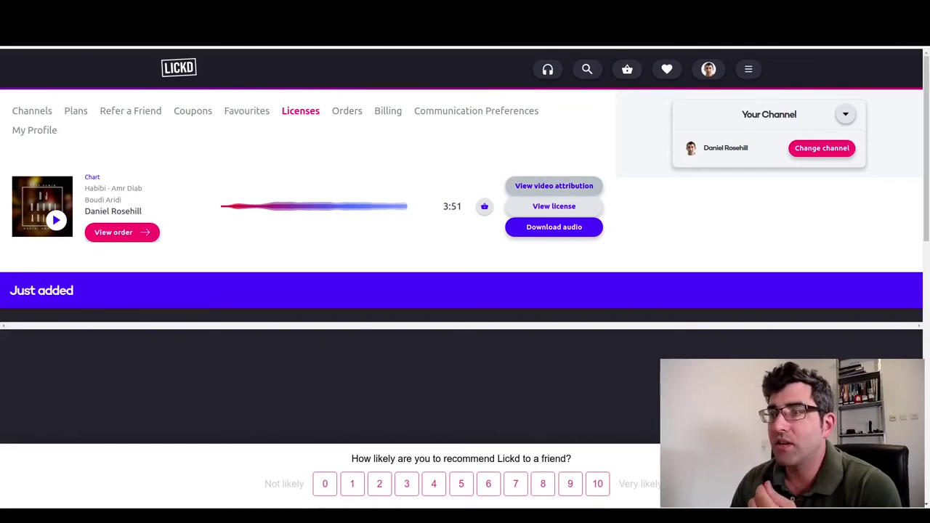
Step: View and dismiss the Habibi attribution credit, then bring up the 320kbps MP3 download
{"action": "left_click", "coordinate": [554, 186]}
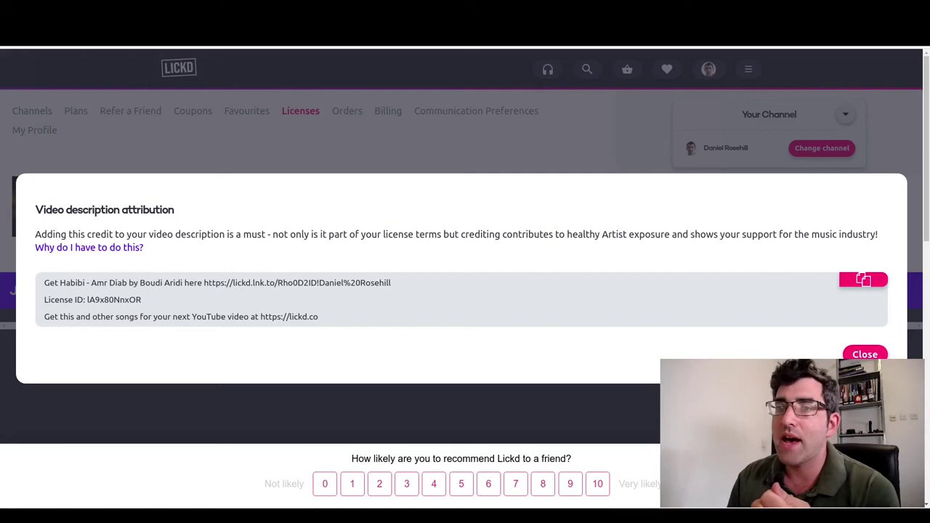
{"action": "left_click", "coordinate": [865, 354]}
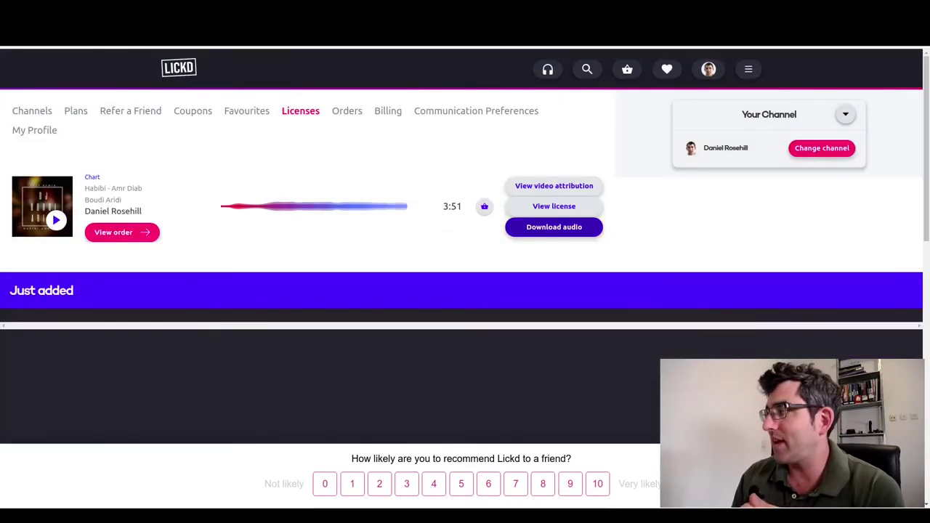
{"action": "left_click", "coordinate": [554, 227]}
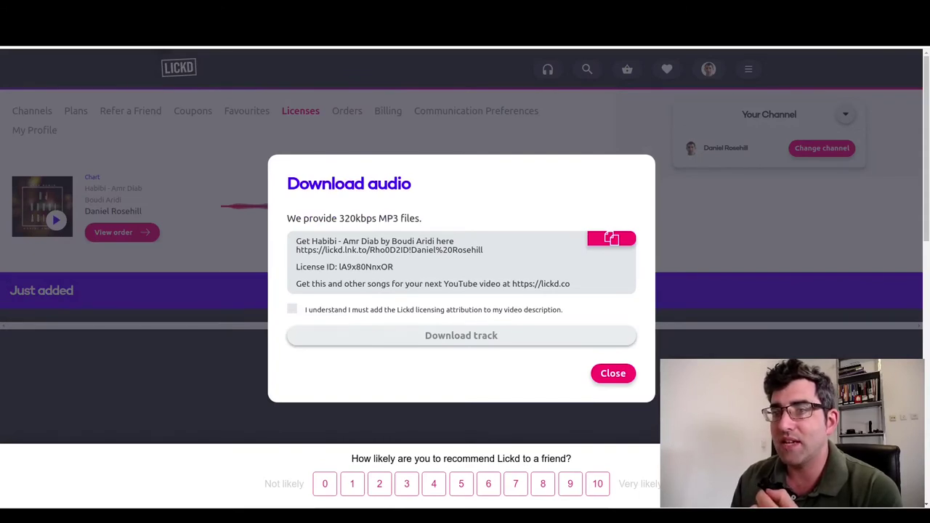
Step: Acknowledge that the attribution will be included in the video description
{"action": "left_click", "coordinate": [292, 309]}
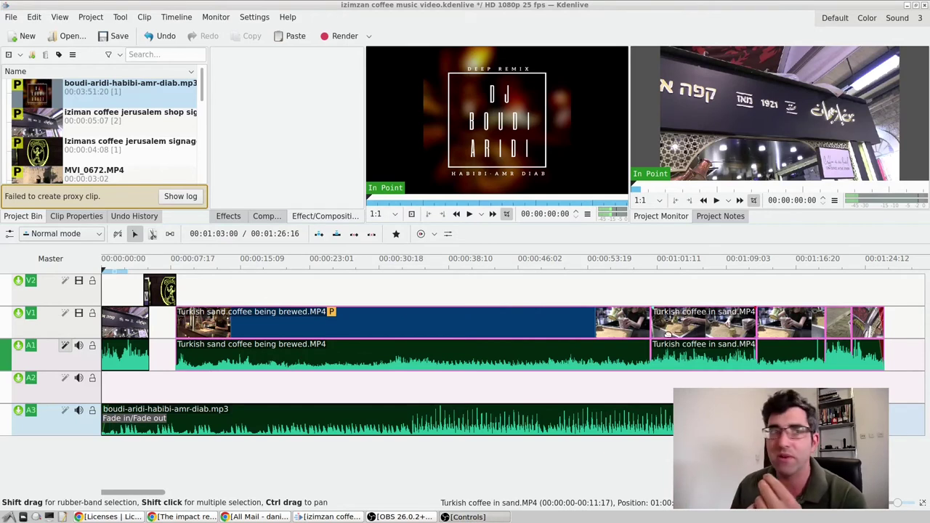
Step: Render the Kdenlive coffee video project to a file
{"action": "left_click", "coordinate": [343, 38]}
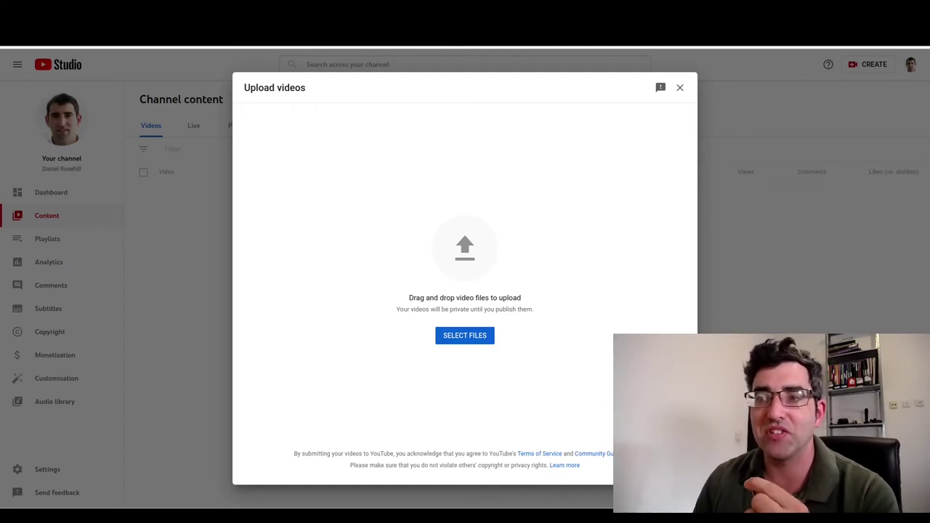
Step: Pick sand coffee in jerusalem.mp4 as the video file to upload
{"action": "left_click", "coordinate": [467, 338]}
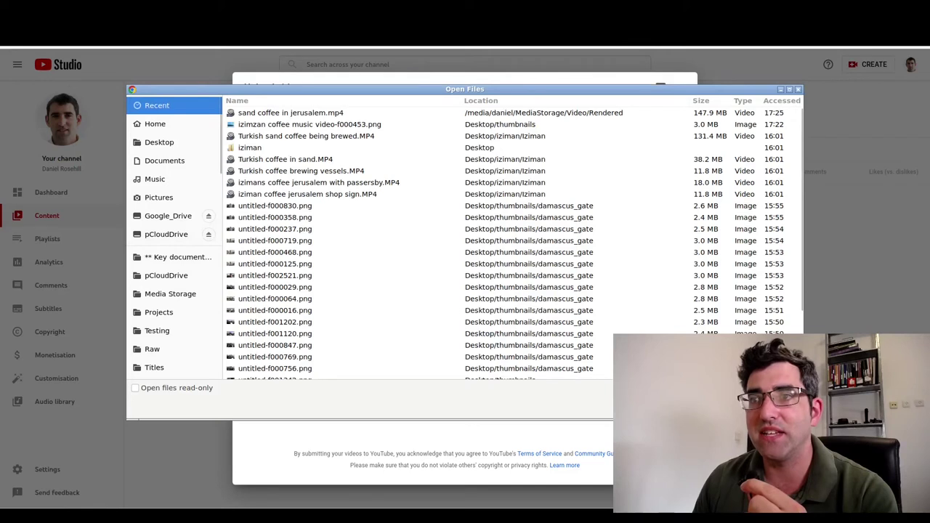
{"action": "left_click", "coordinate": [290, 113]}
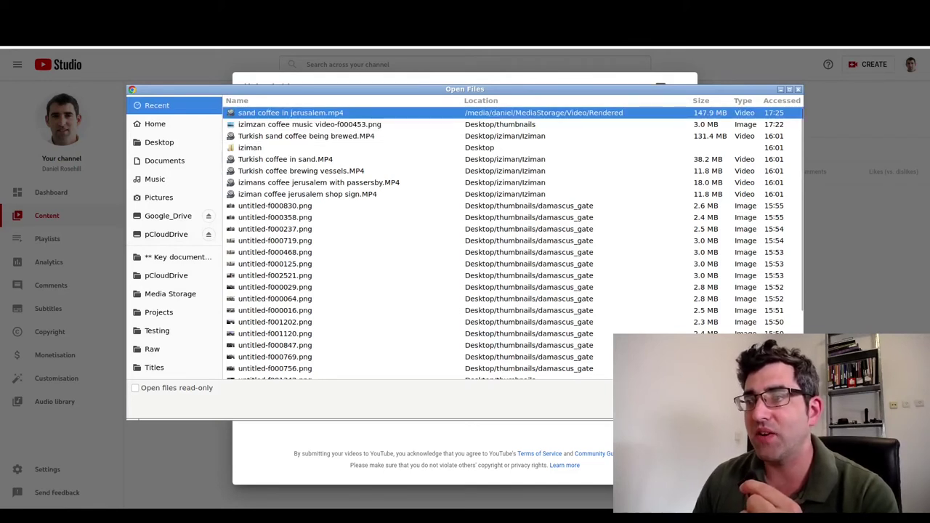
{"action": "key", "text": "Return"}
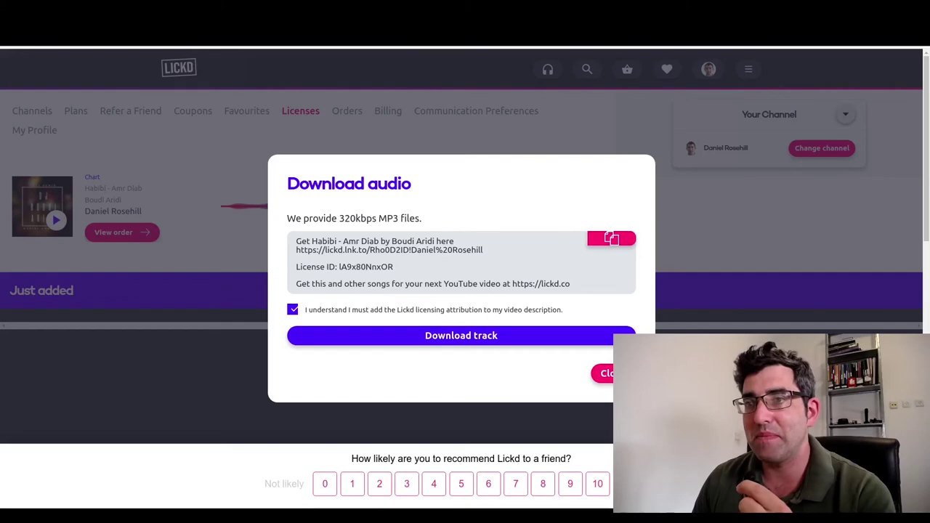
Step: Close the Download audio dialog and copy the Habibi video attribution text
{"action": "left_click", "coordinate": [603, 373]}
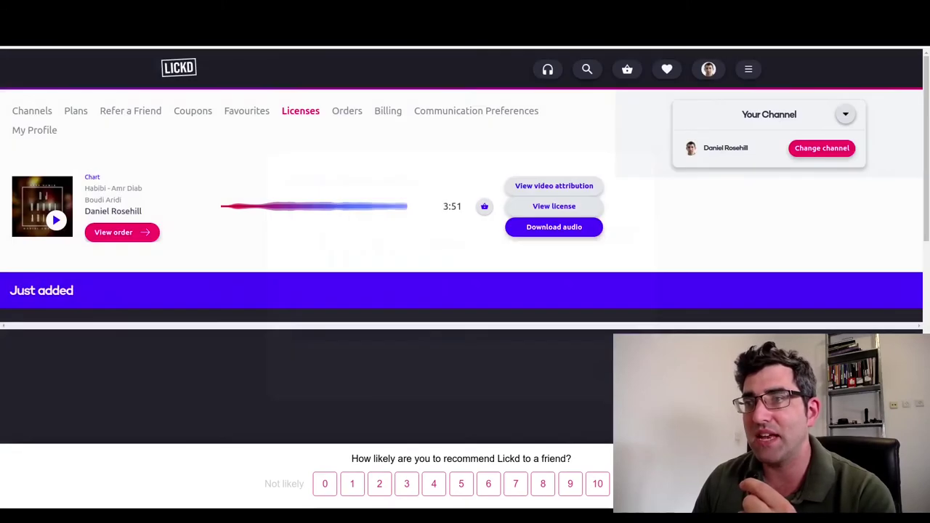
{"action": "left_click", "coordinate": [554, 185]}
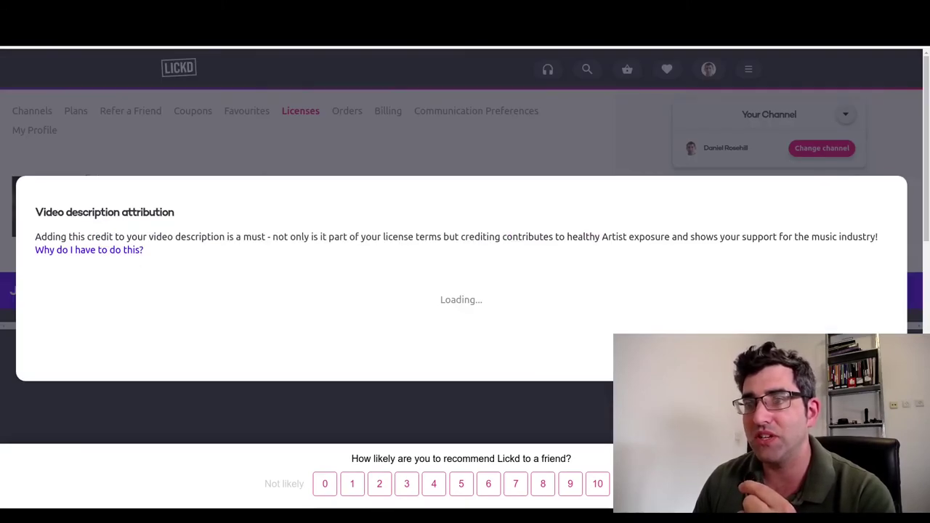
{"action": "left_click", "coordinate": [863, 279]}
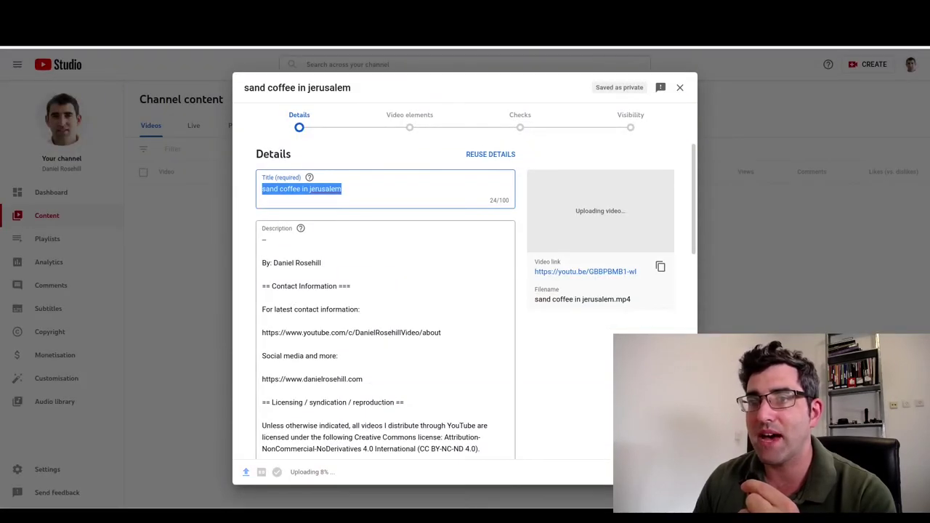
Step: Paste the Lickd Habibi credit at the top of the description and arrange it under Music licensing
{"action": "left_click", "coordinate": [264, 240]}
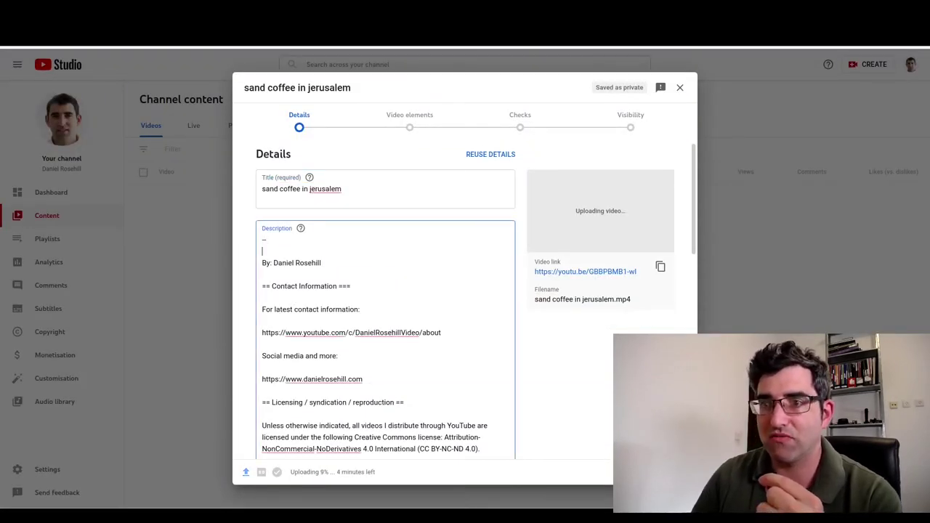
{"action": "key", "text": "Return"}
{"action": "key", "text": "Return"}
{"action": "key", "text": "Return"}
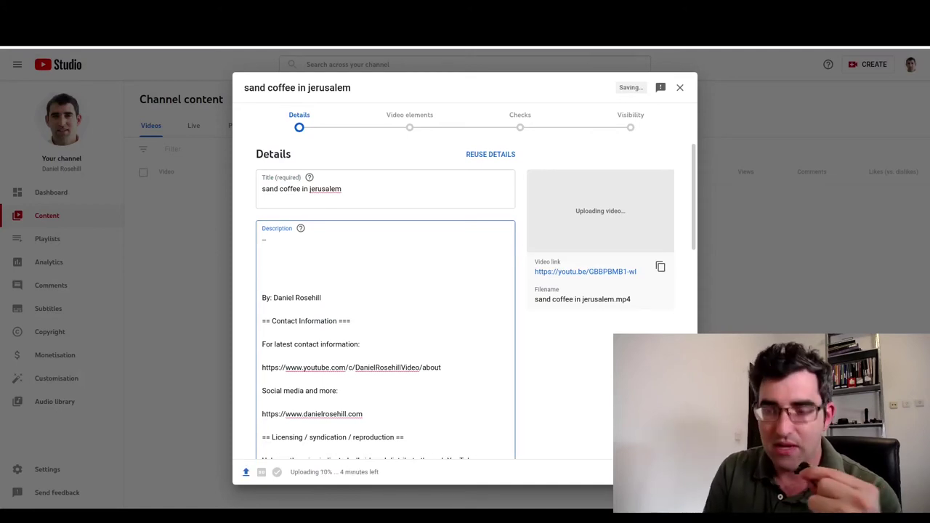
{"action": "key", "text": "ctrl+v"}
{"action": "scroll", "coordinate": [386, 327], "scroll_direction": "down", "scroll_amount": 5}
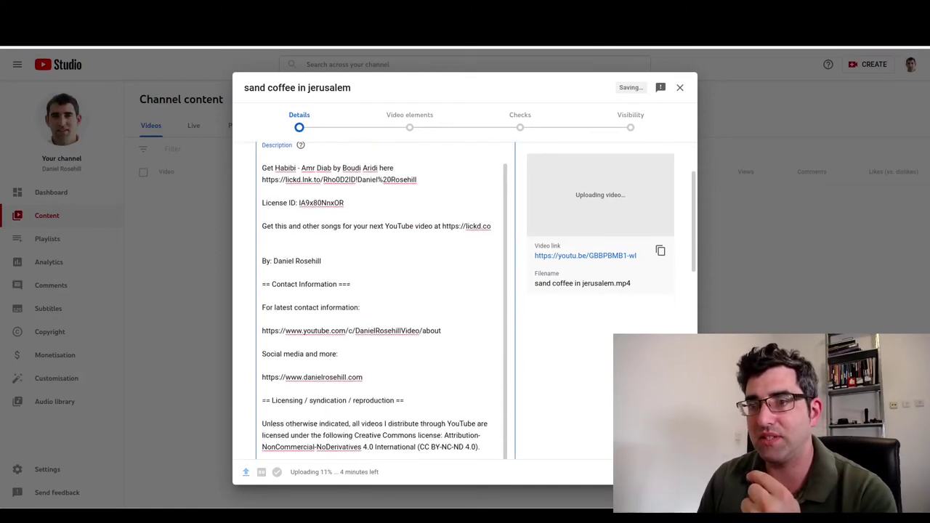
{"action": "left_click_drag", "start_coordinate": [380, 411], "coordinate": [267, 294]}
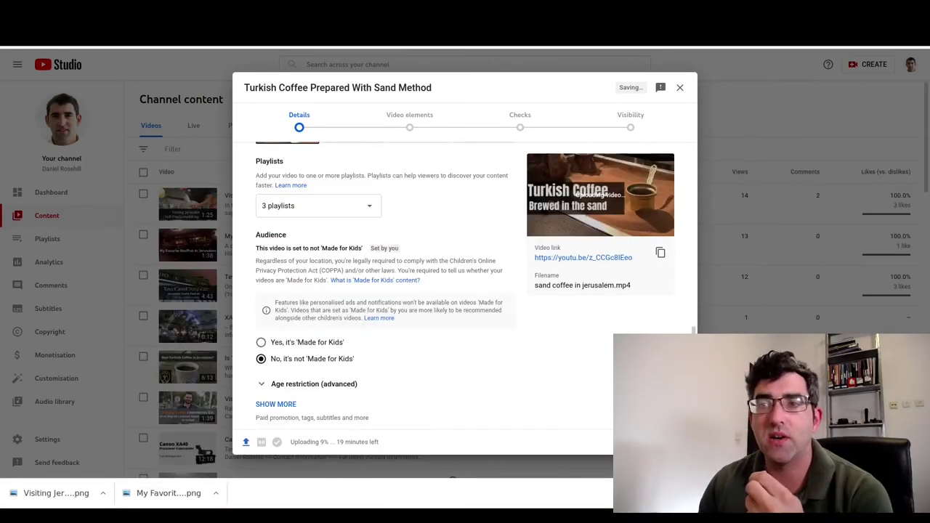
{"action": "scroll", "coordinate": [386, 291], "scroll_direction": "up", "scroll_amount": 5}
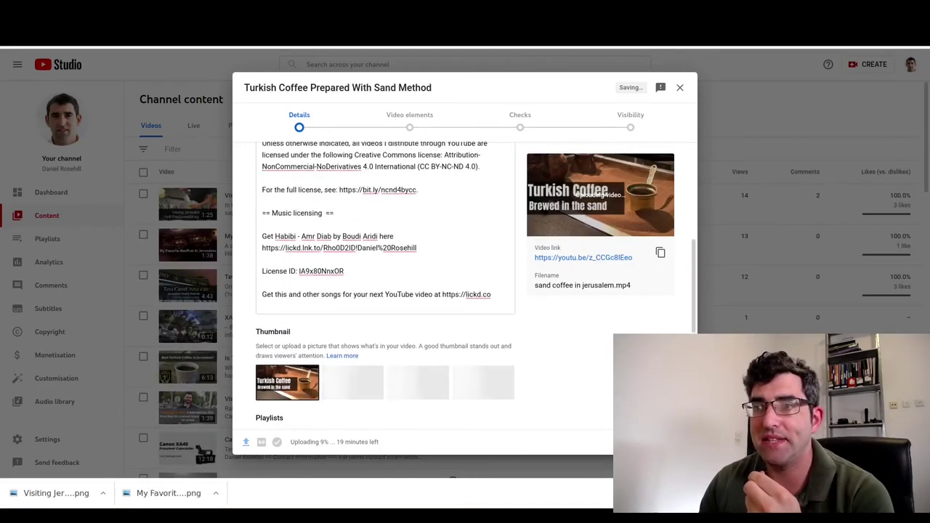
{"action": "scroll", "coordinate": [385, 291], "scroll_direction": "up", "scroll_amount": 2}
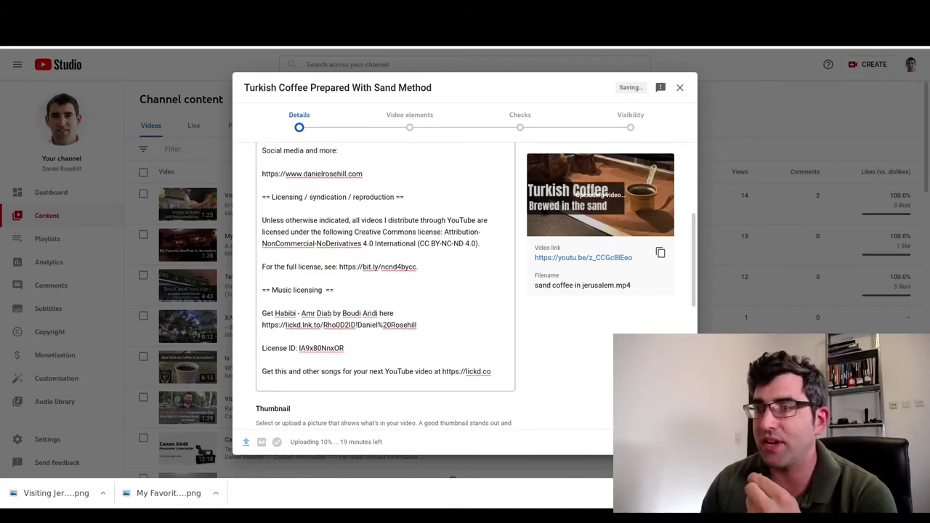
{"action": "scroll", "coordinate": [385, 290], "scroll_direction": "up", "scroll_amount": 6}
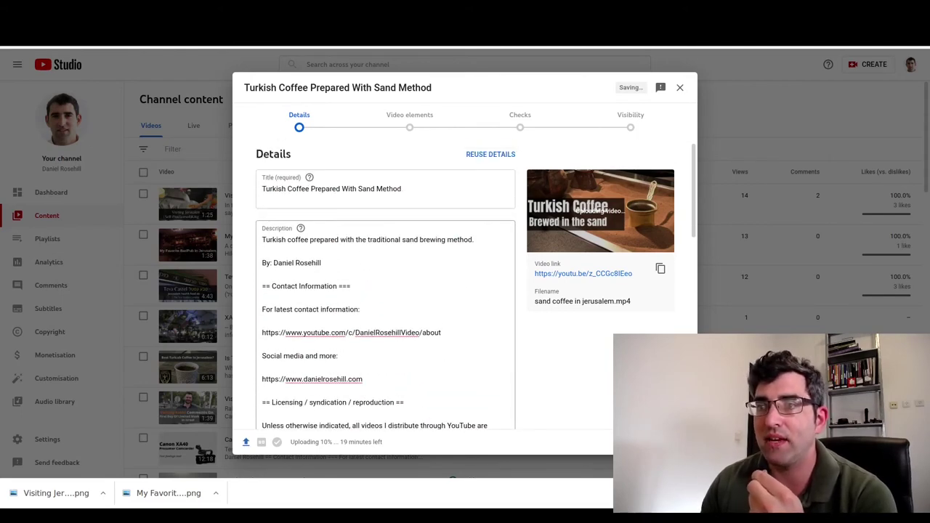
Step: Set the Turkish Coffee Prepared With Sand Method video's visibility to Public
{"action": "left_click", "coordinate": [630, 118]}
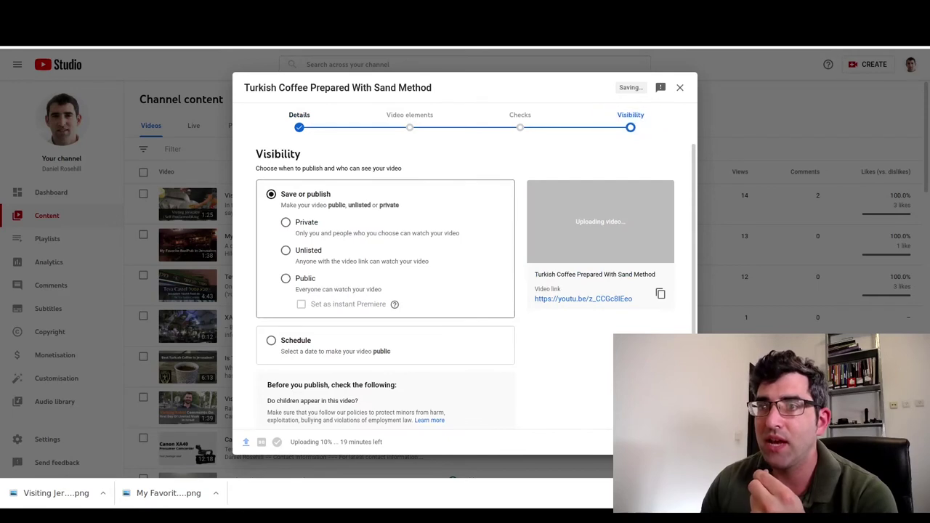
{"action": "left_click", "coordinate": [285, 278]}
{"action": "scroll", "coordinate": [385, 291], "scroll_direction": "down", "scroll_amount": 2}
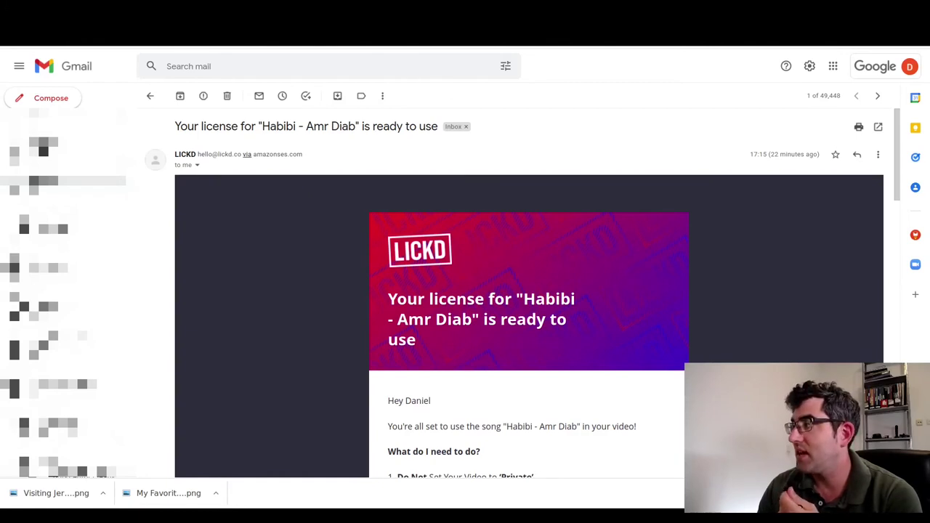
{"action": "scroll", "coordinate": [529, 290], "scroll_direction": "down", "scroll_amount": 3}
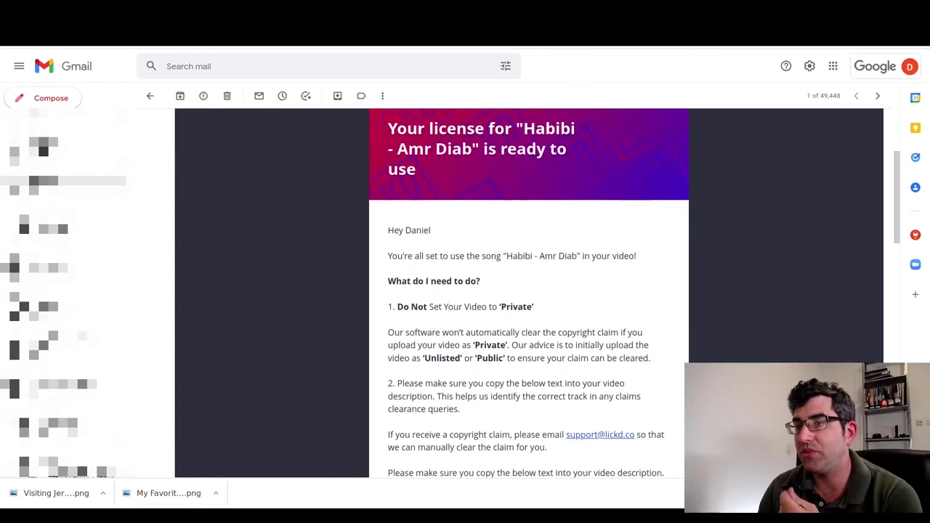
{"action": "scroll", "coordinate": [529, 291], "scroll_direction": "down", "scroll_amount": 2}
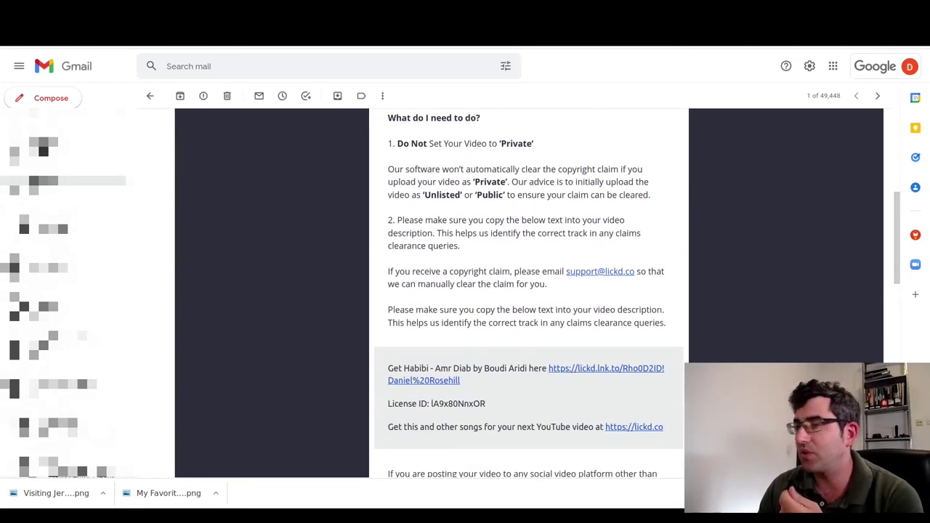
{"action": "scroll", "coordinate": [529, 291], "scroll_direction": "down", "scroll_amount": 2}
{"action": "scroll", "coordinate": [529, 291], "scroll_direction": "down", "scroll_amount": 1}
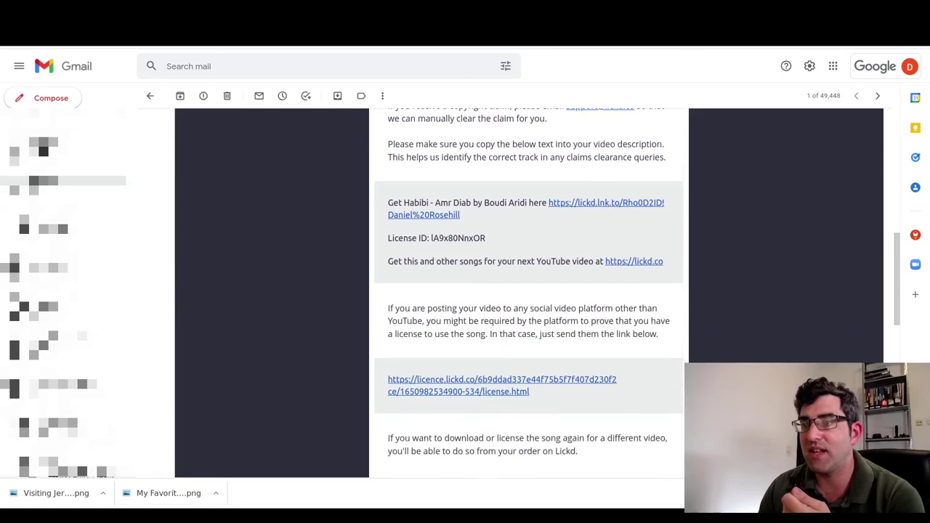
{"action": "scroll", "coordinate": [529, 291], "scroll_direction": "down", "scroll_amount": 2}
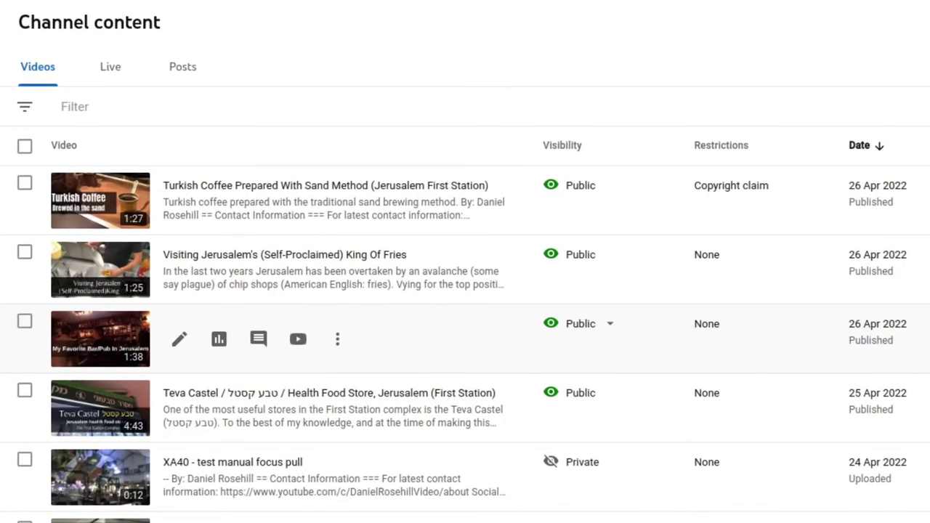
Step: Show the Copyright claim details for the Turkish Coffee video in Channel content
{"action": "mouse_move", "coordinate": [732, 185]}
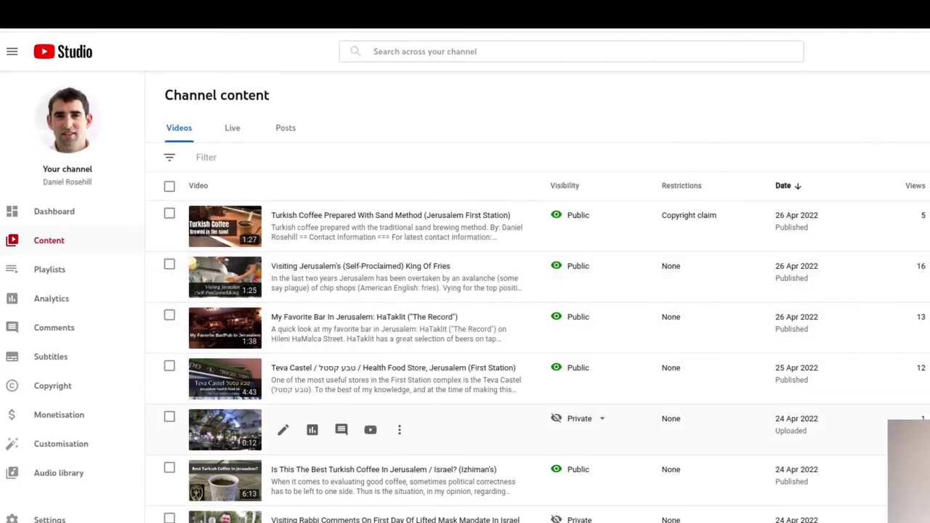
{"action": "mouse_move", "coordinate": [689, 215]}
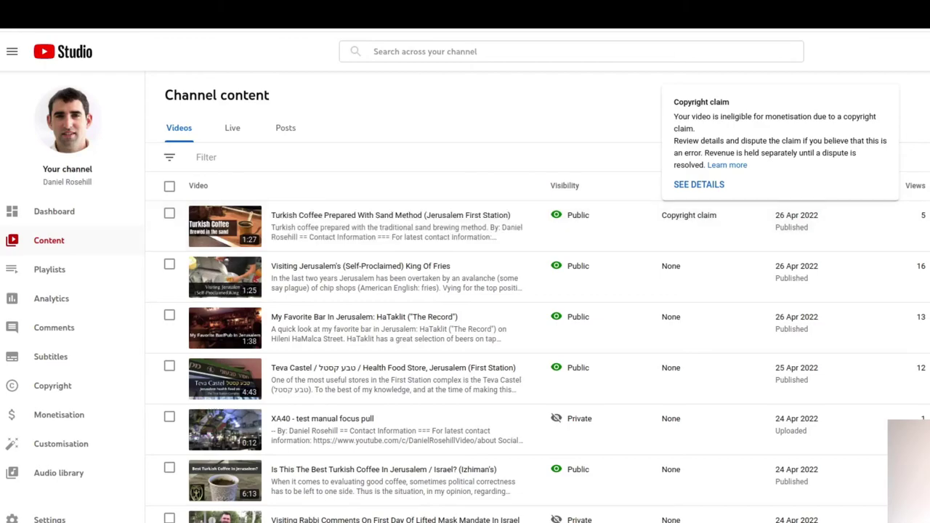
{"action": "left_click", "coordinate": [698, 186]}
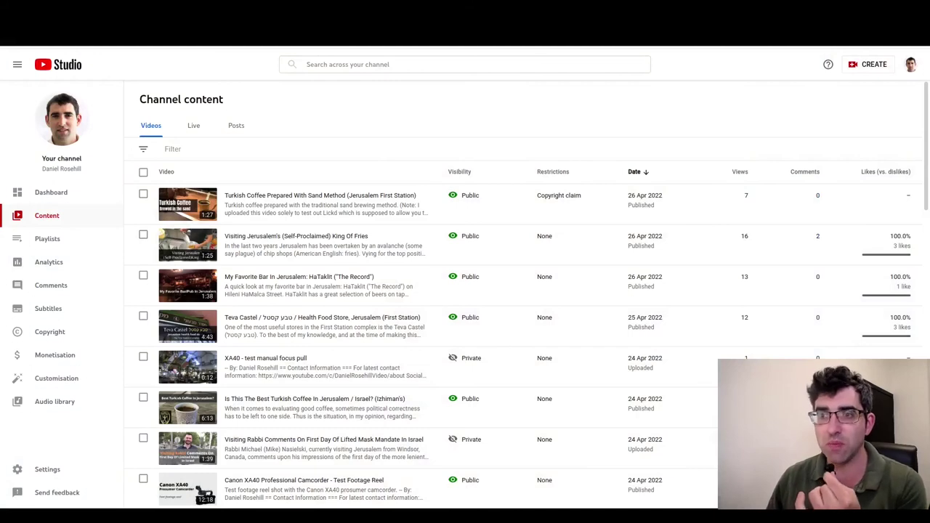
Step: Reload Channel content and recheck the Turkish Coffee video's Copyright claim status
{"action": "key", "text": "F5"}
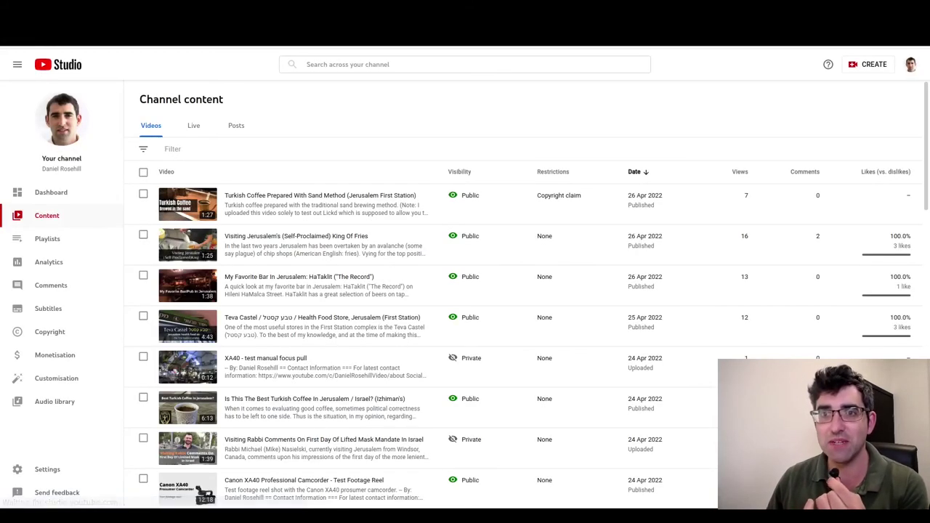
{"action": "mouse_move", "coordinate": [559, 195]}
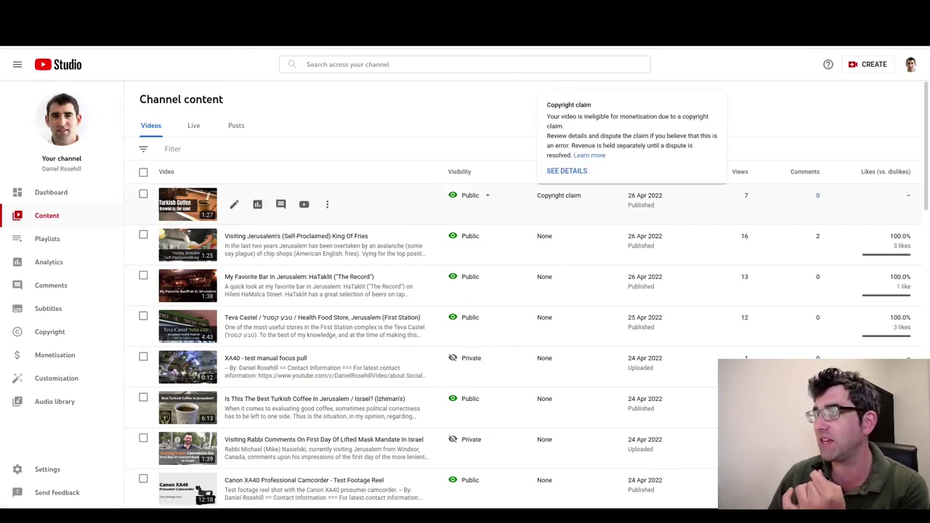